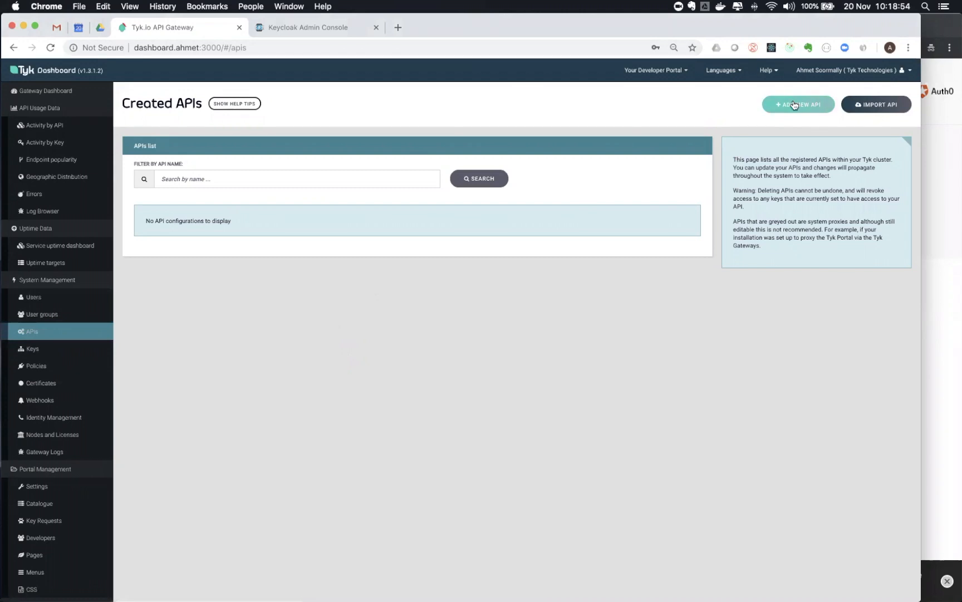
Add a new API named 'httpbin' with Open (Keyless) authentication and save it
left_click(799, 105)
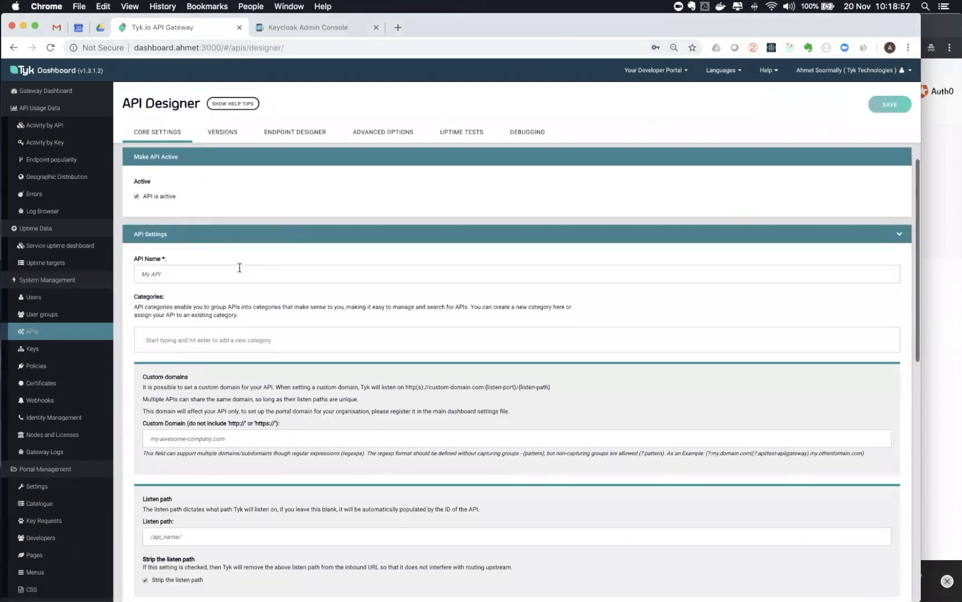
left_click(225, 273)
type("htt")
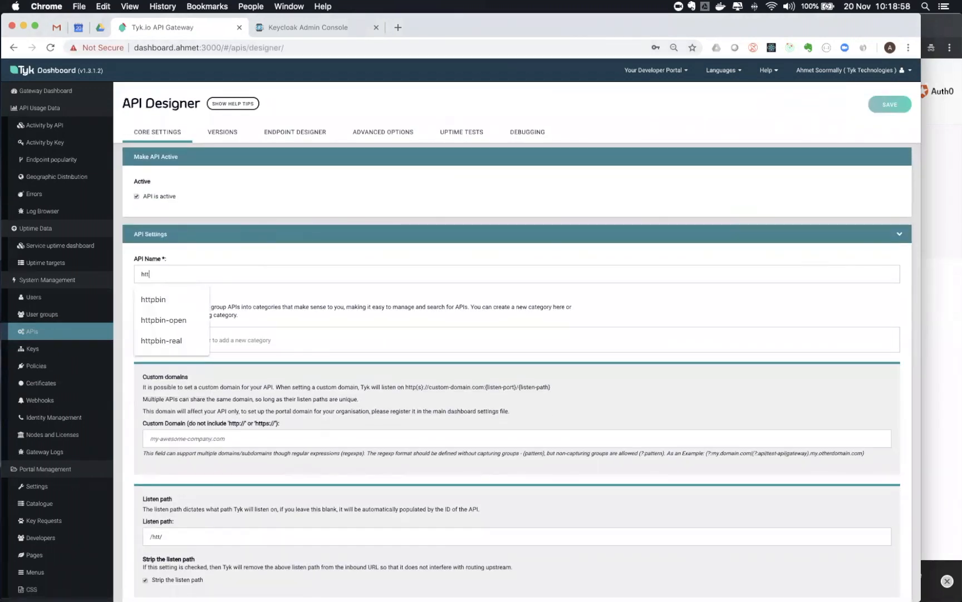
type("pbin")
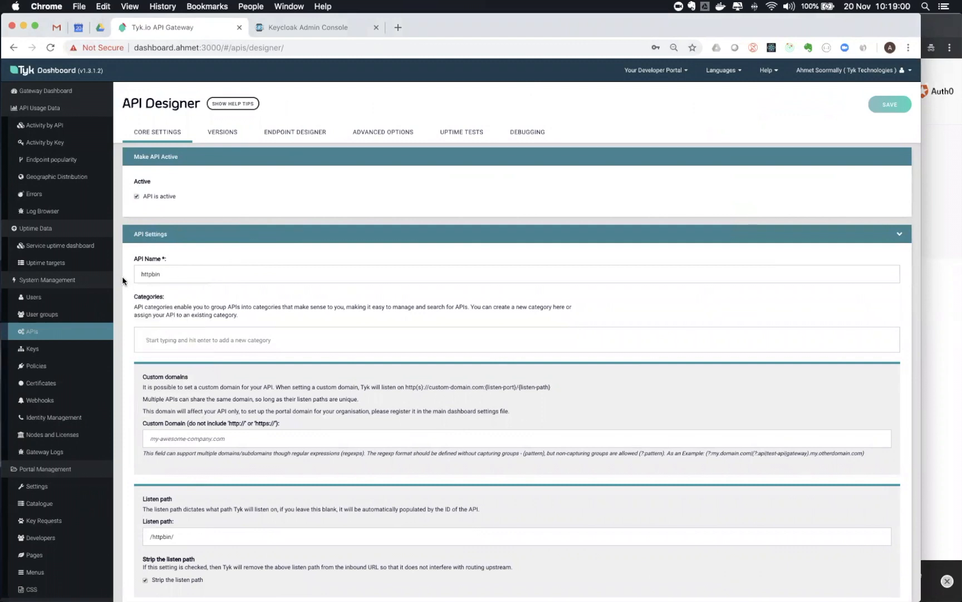
scroll(122, 275, "down", 5)
scroll(122, 276, "down", 1)
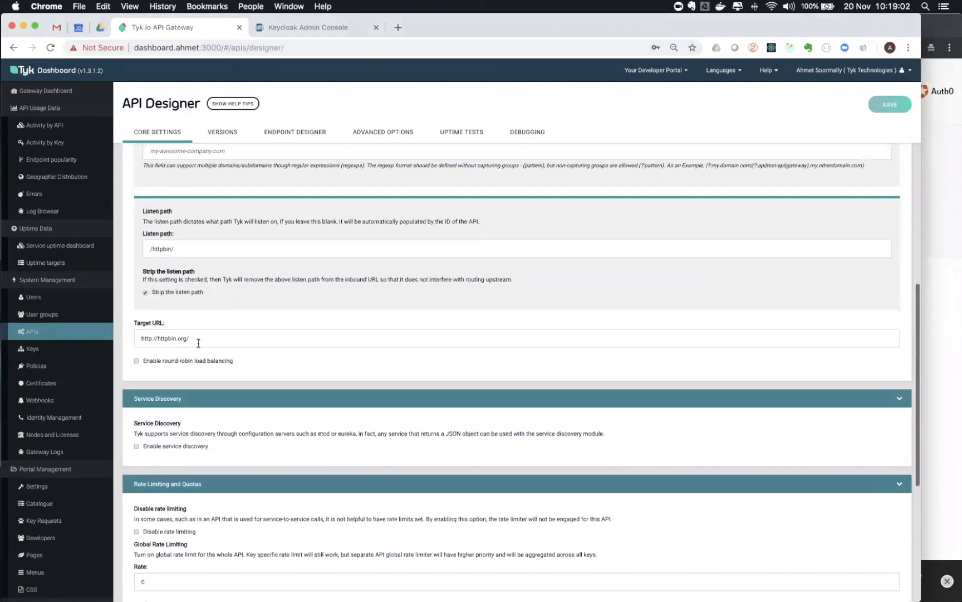
scroll(125, 384, "down", 5)
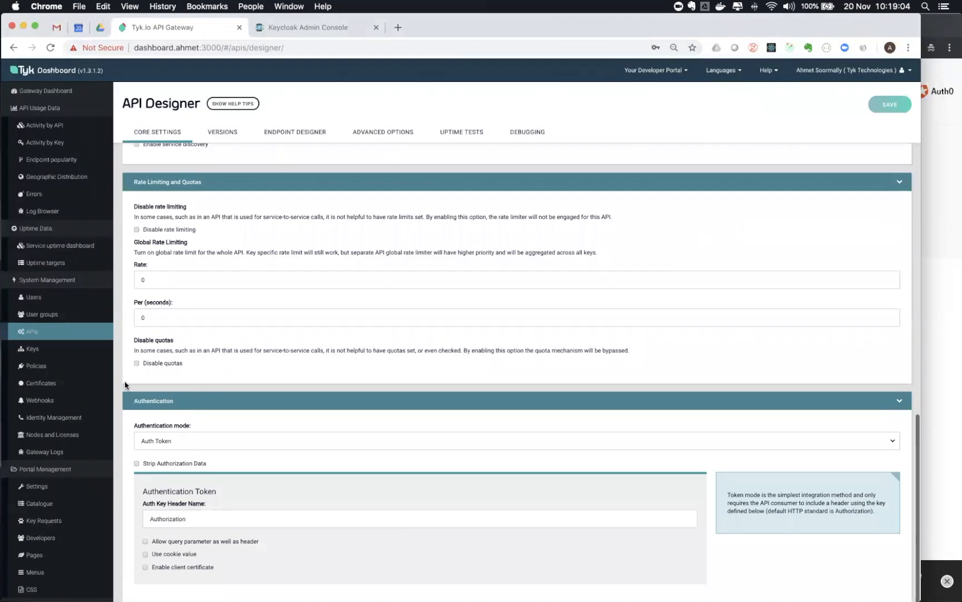
left_click(195, 445)
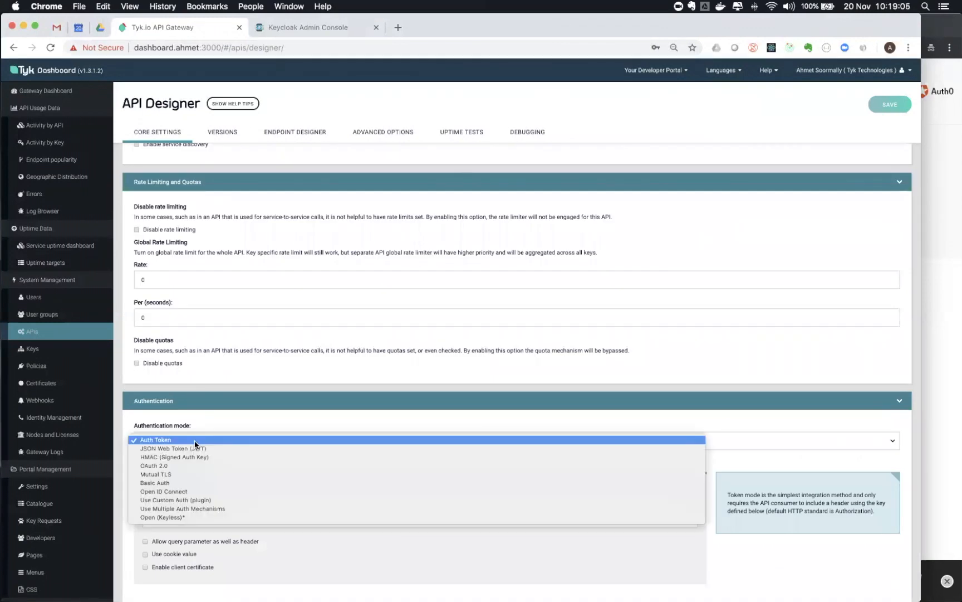
left_click(167, 516)
left_click(890, 104)
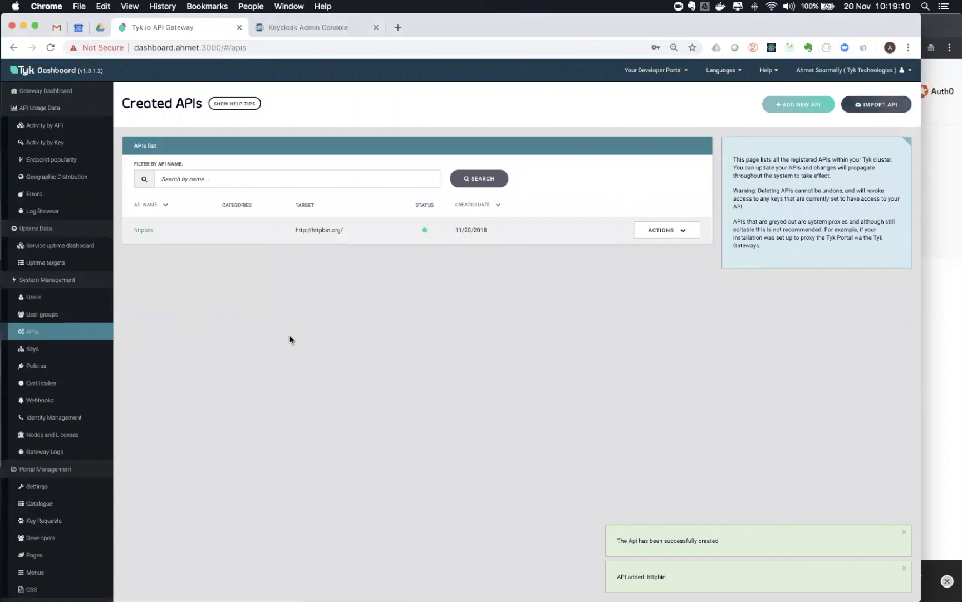
left_click(421, 574)
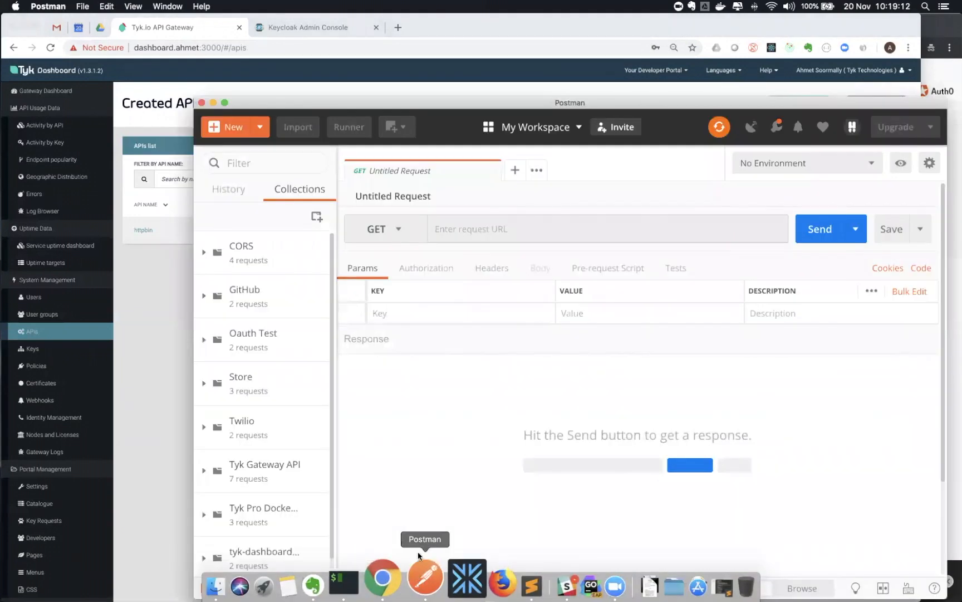
left_click(472, 229)
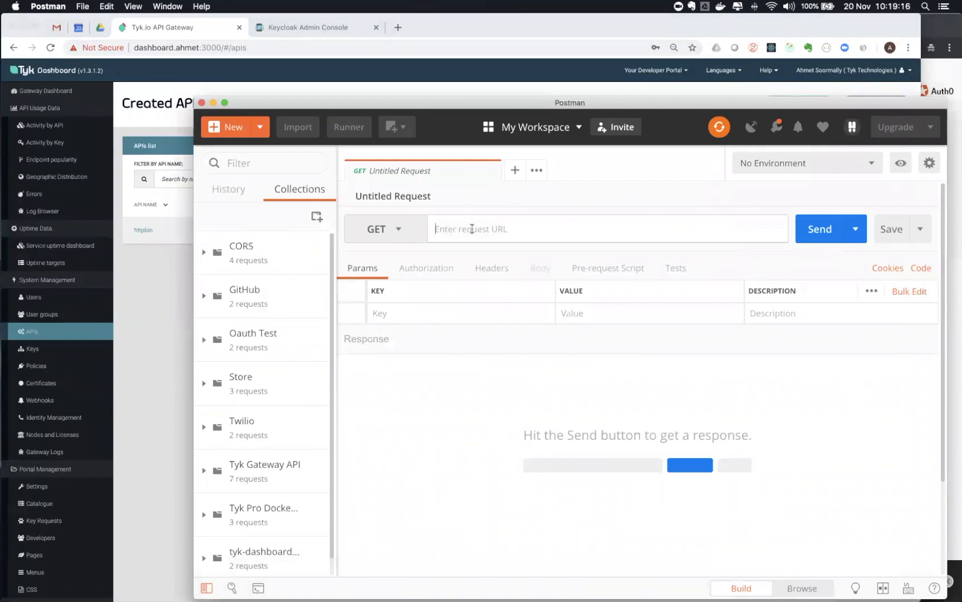
type("http")
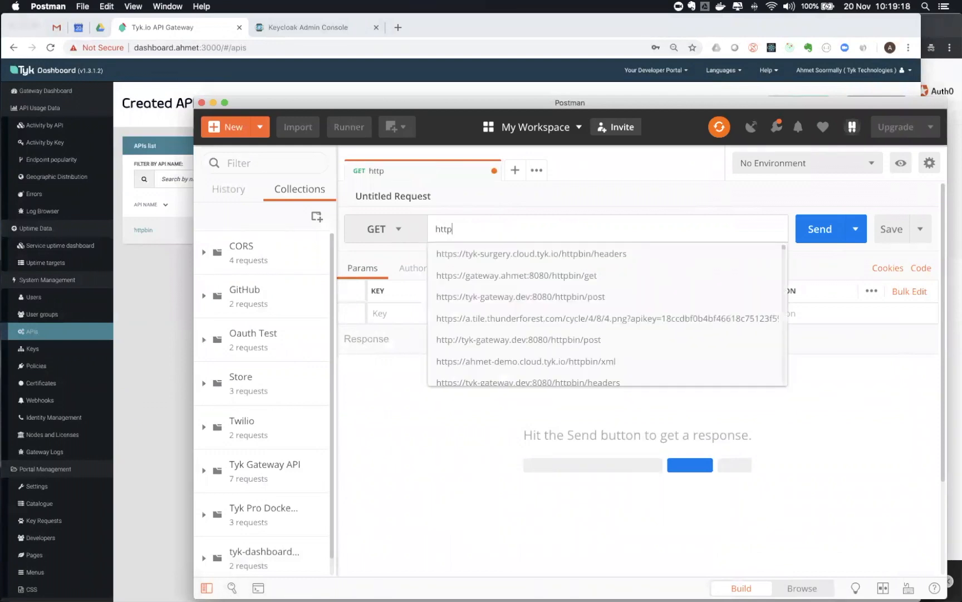
type("://httpbin.org/get")
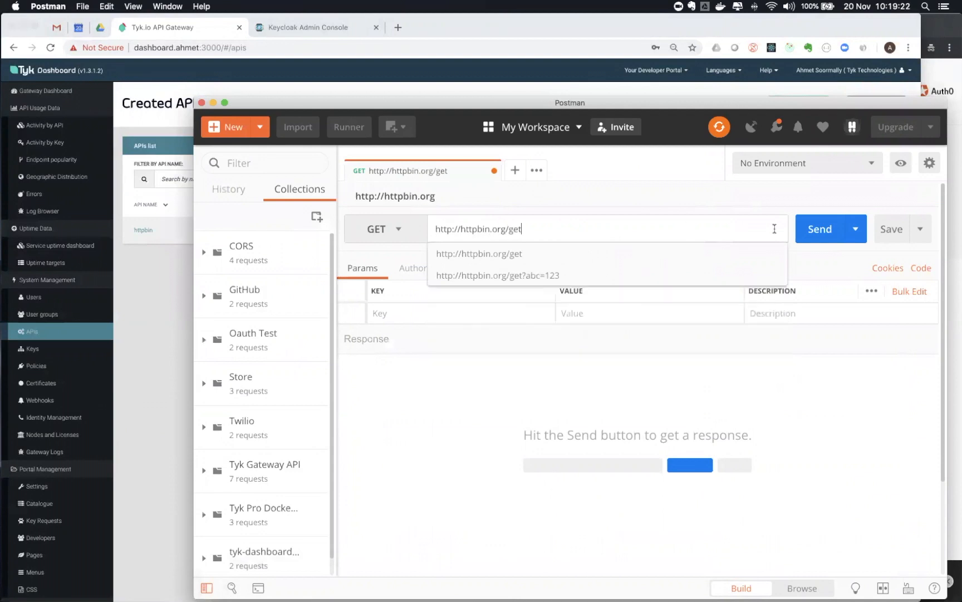
left_click(806, 226)
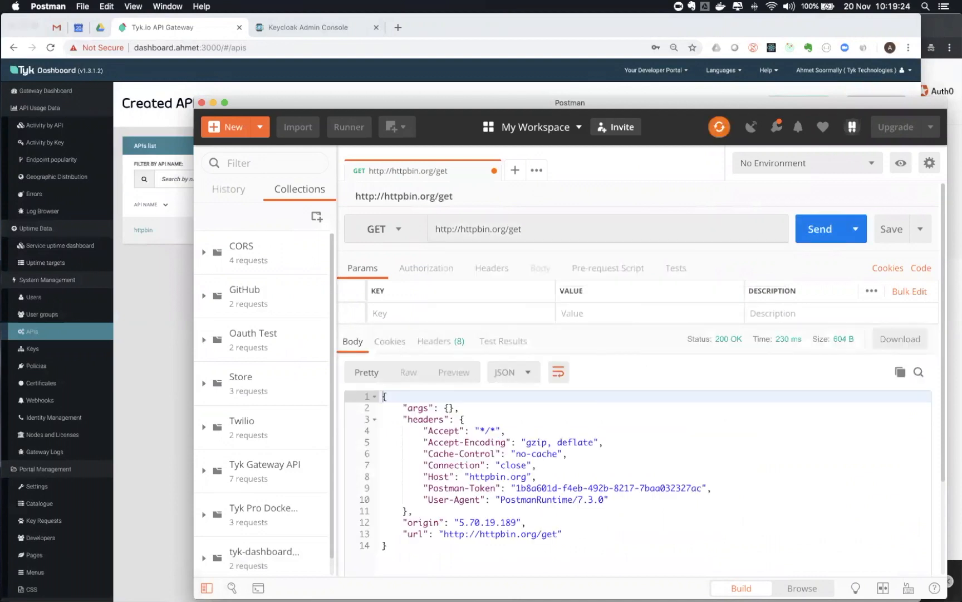
double_click(481, 229)
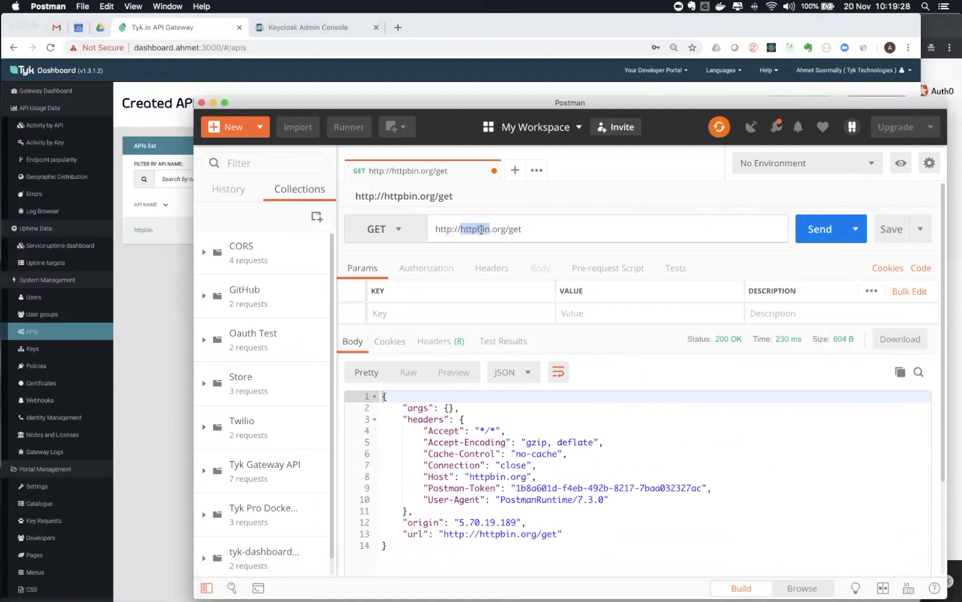
type("gateway.ah")
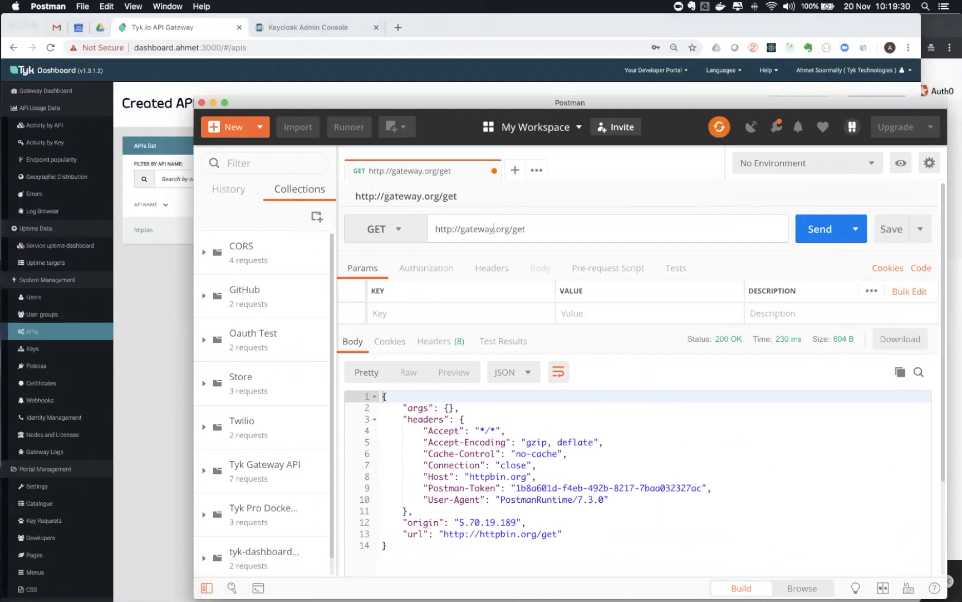
type("met:8080.")
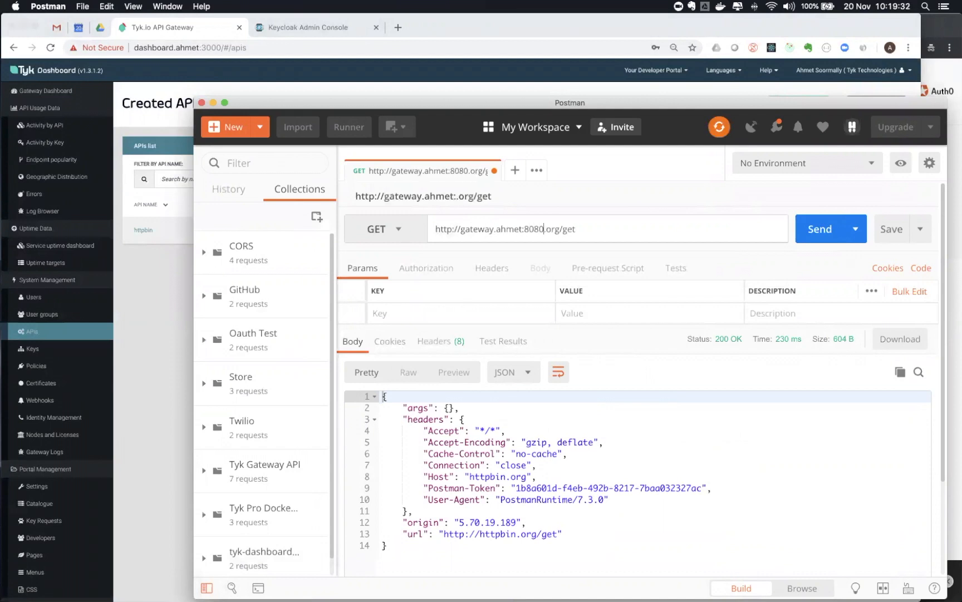
key("Delete")
key("Delete")
key("Delete")
key("Delete")
key("Right")
type("httpbin/")
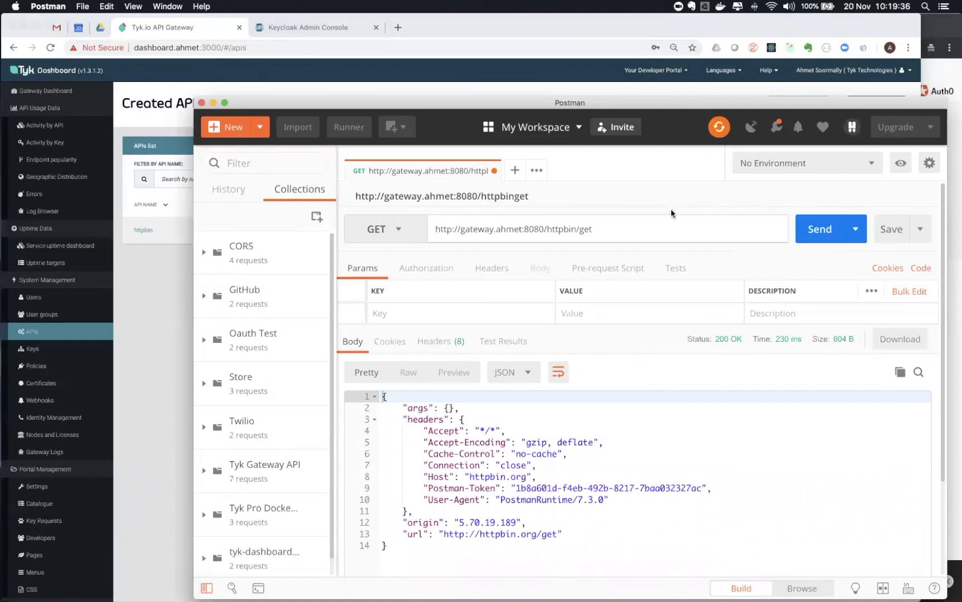
left_click(808, 227)
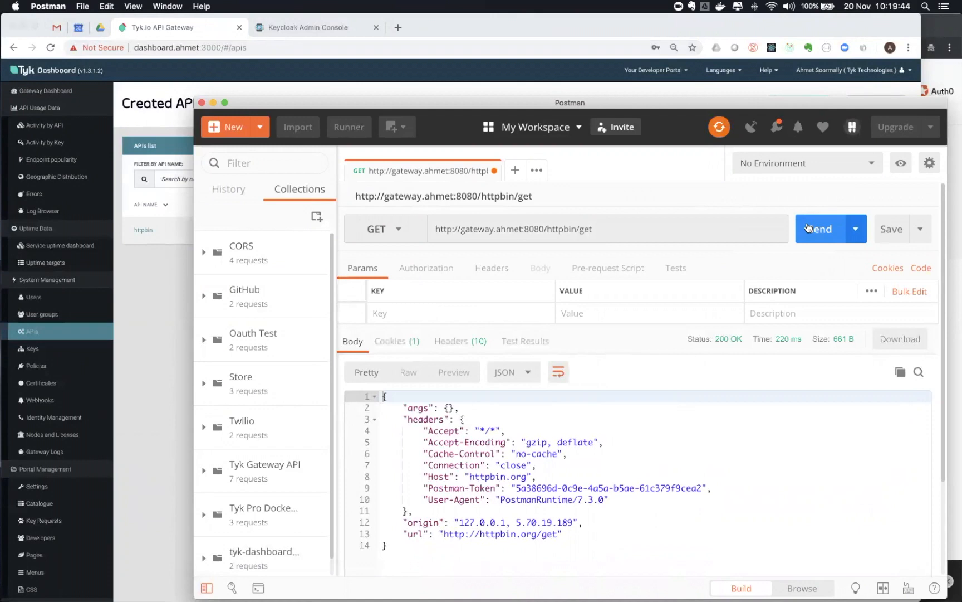
left_click(157, 377)
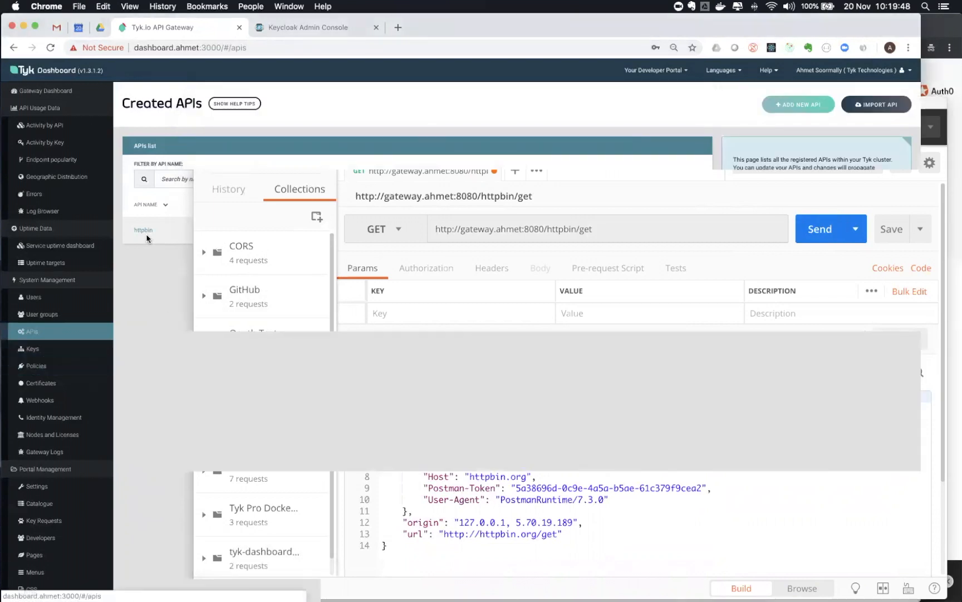
Switch the httpbin API's authentication mode to Open ID Connect and confirm the update
left_click(142, 230)
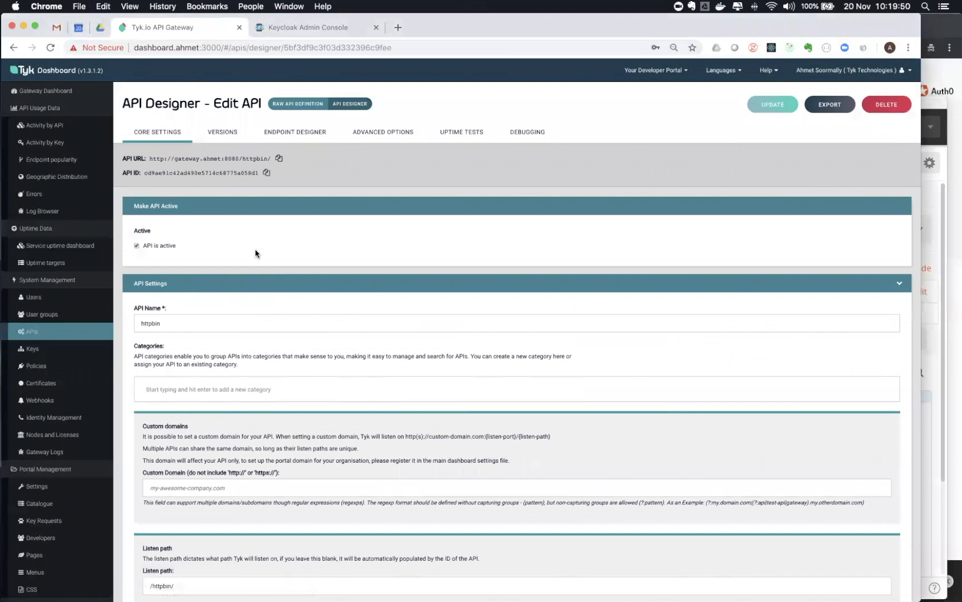
scroll(256, 254, "down", 10)
left_click(232, 509)
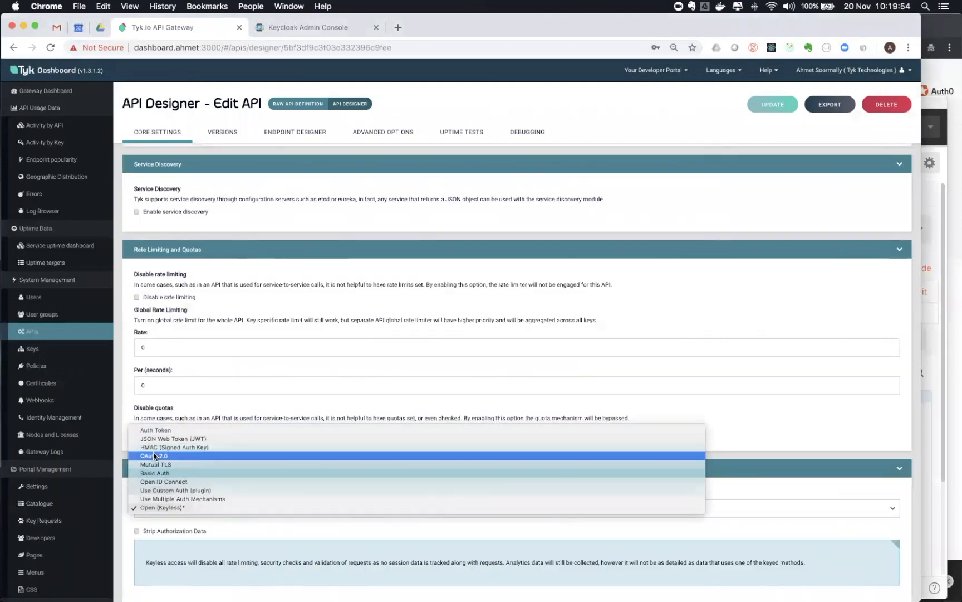
left_click(150, 481)
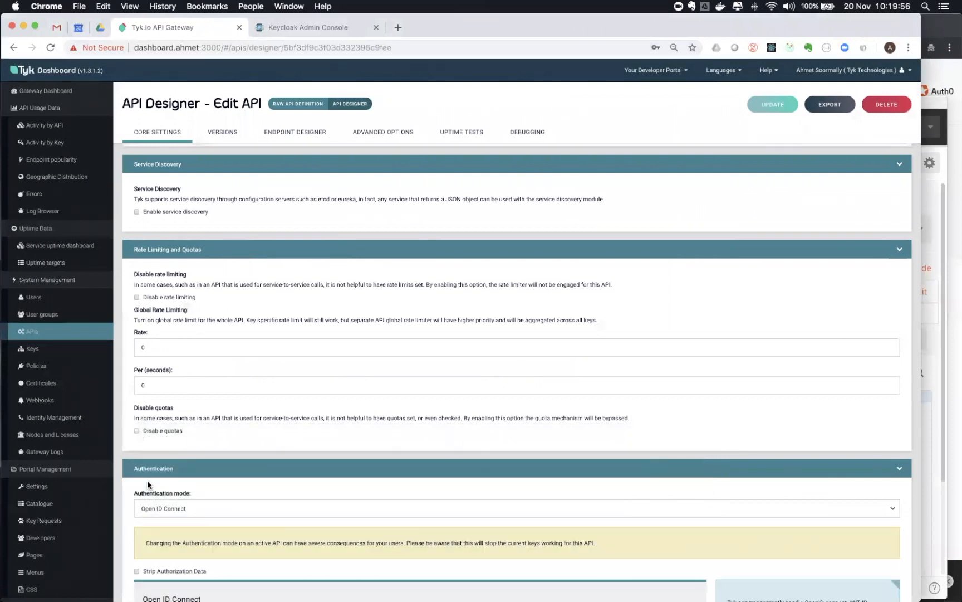
scroll(115, 483, "down", 3)
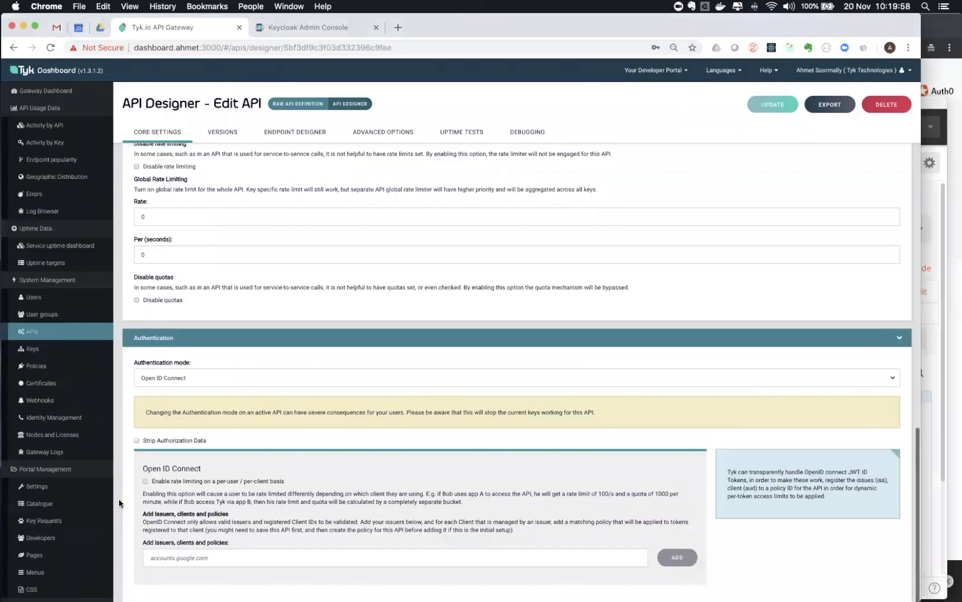
left_click(753, 107)
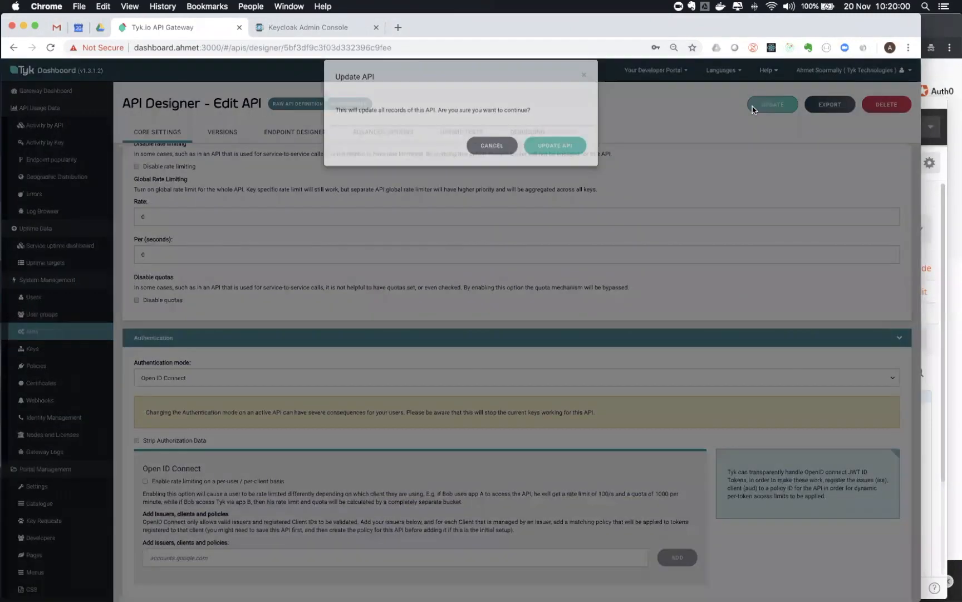
left_click(549, 163)
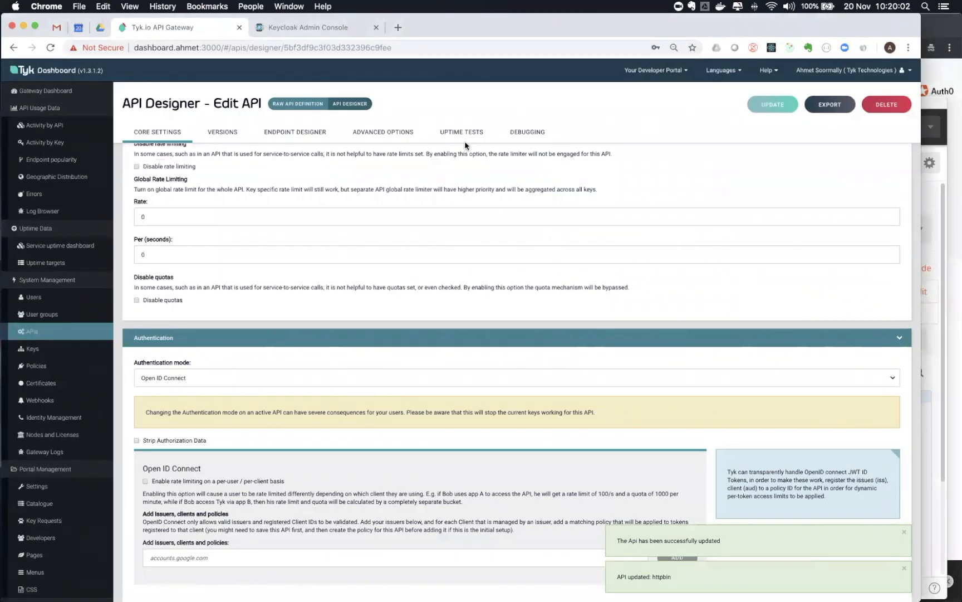
Resend the gateway request in Postman, which now returns 401 Unauthorized
left_click(423, 580)
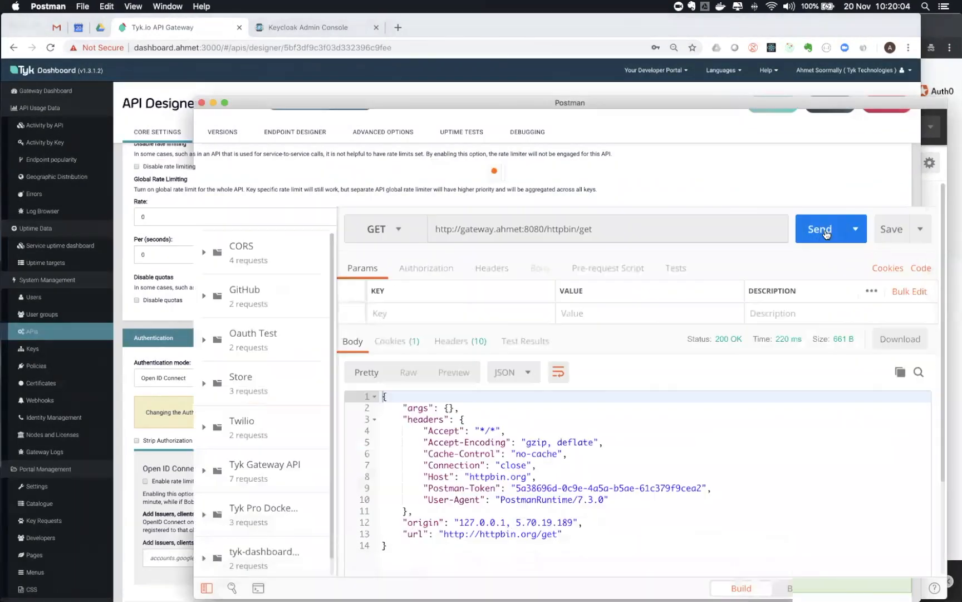
left_click(826, 234)
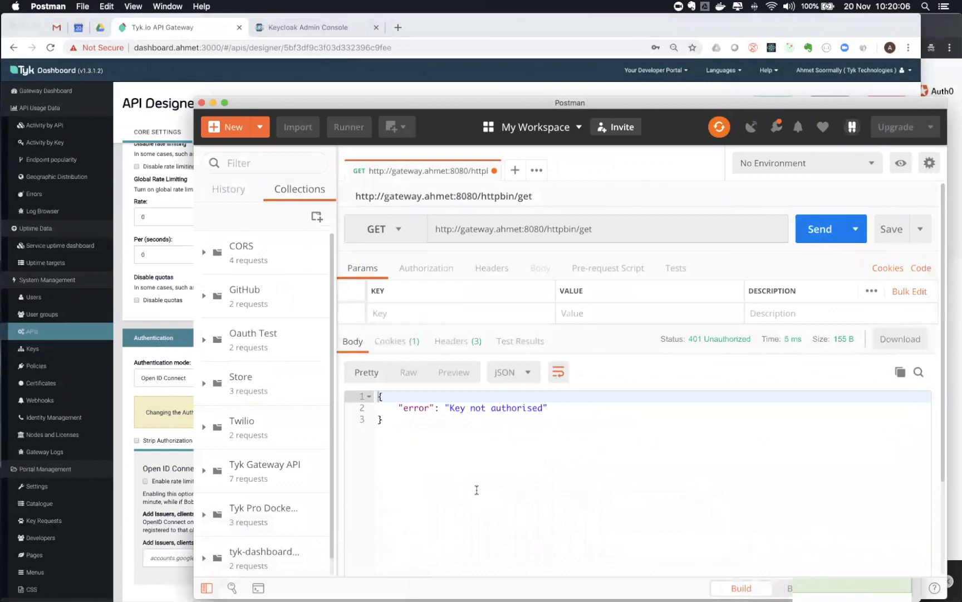
left_click(125, 459)
Create a policy named 'admin' with an access rule for HTTPBIN: Default
left_click(35, 367)
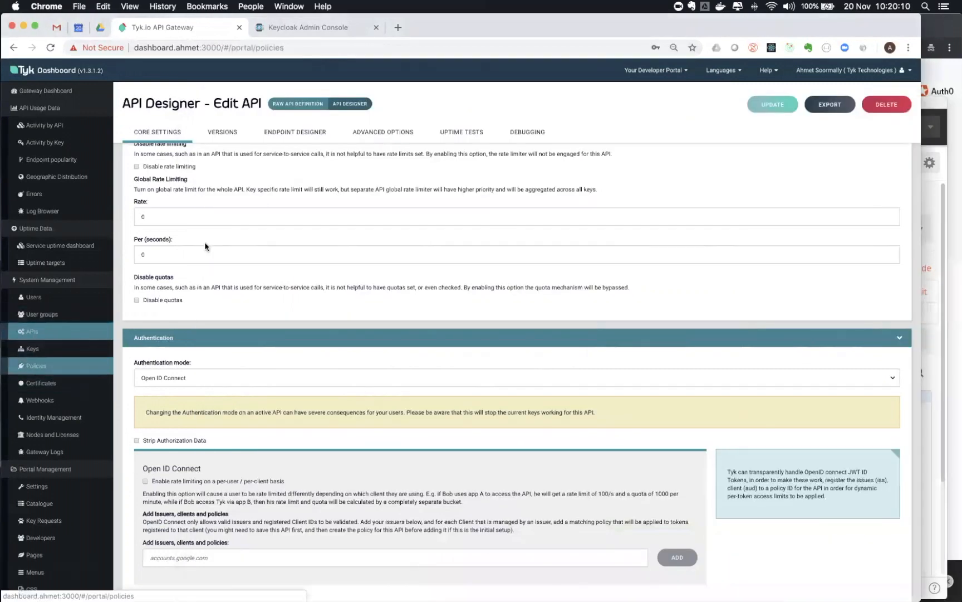
left_click(870, 104)
left_click(197, 384)
type("admin")
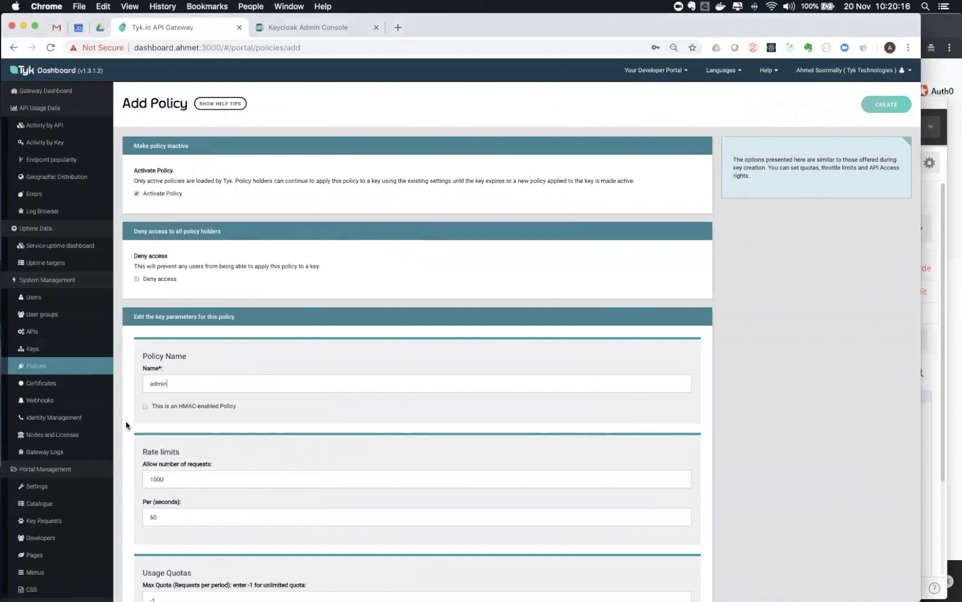
scroll(126, 425, "down", 3)
scroll(125, 425, "down", 5)
left_click(226, 316)
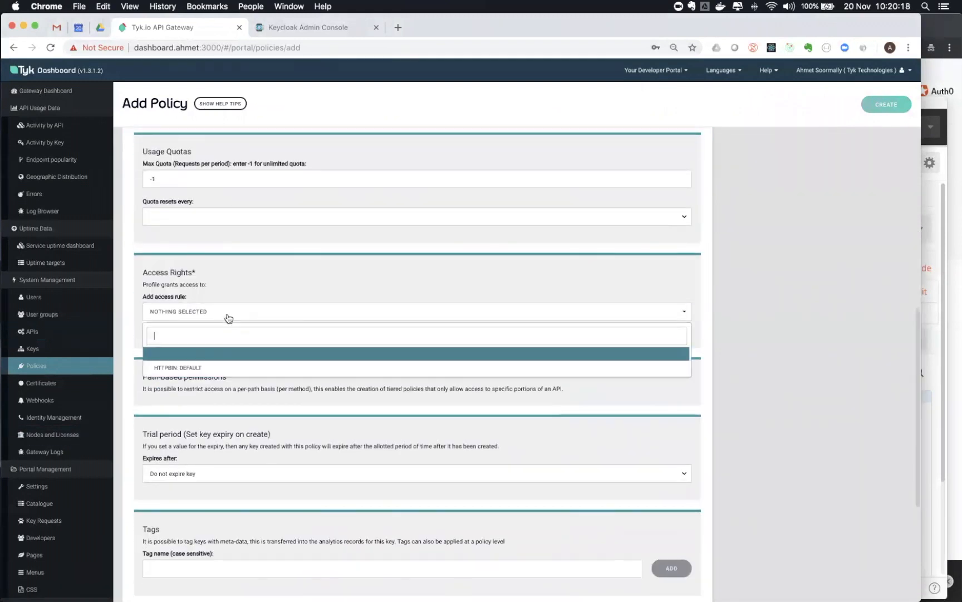
left_click(191, 370)
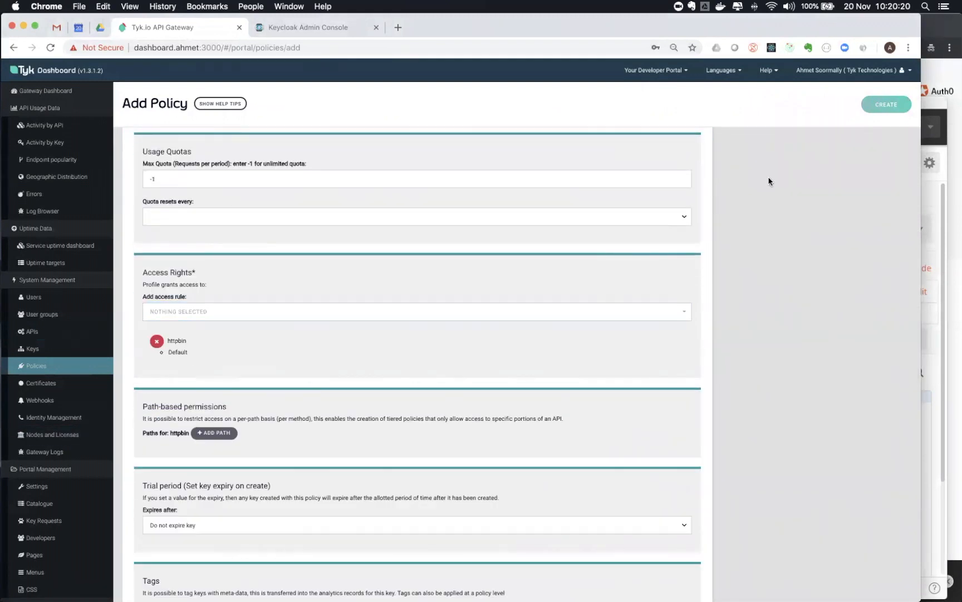
left_click(883, 107)
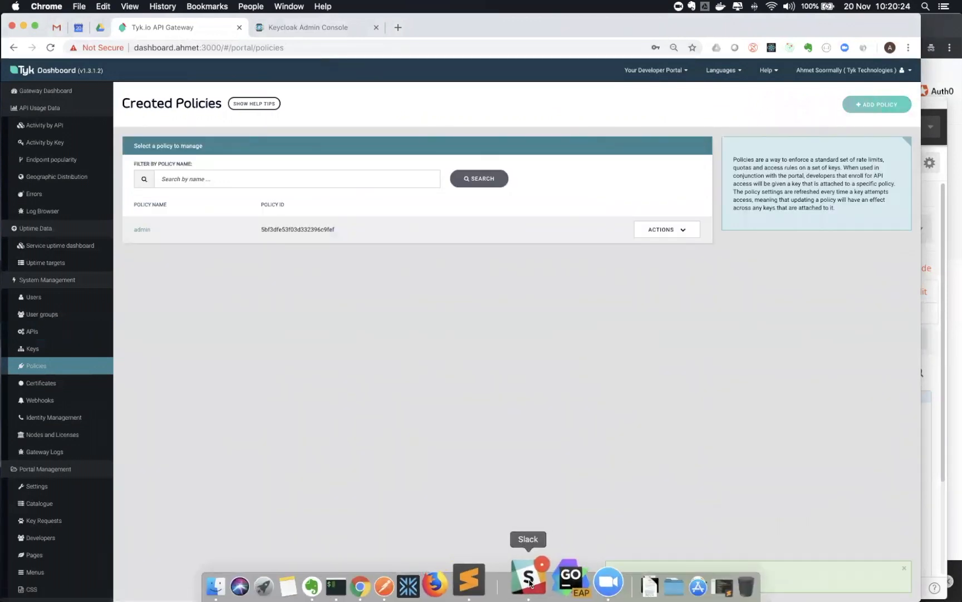
Open the API's OpenID Connect issuers field, then show Keycloak's master realm settings
left_click(31, 334)
left_click(143, 229)
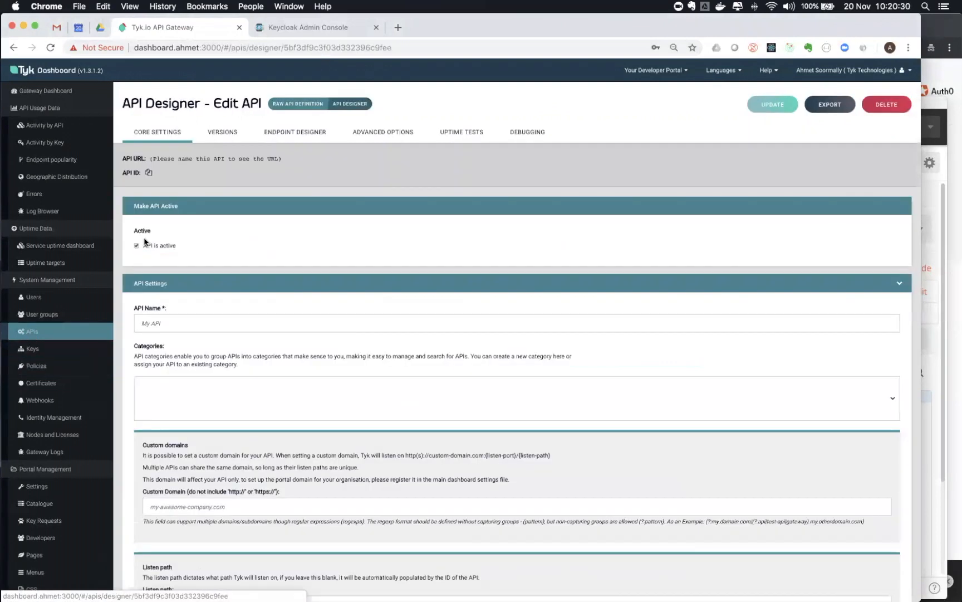
scroll(119, 383, "down", 10)
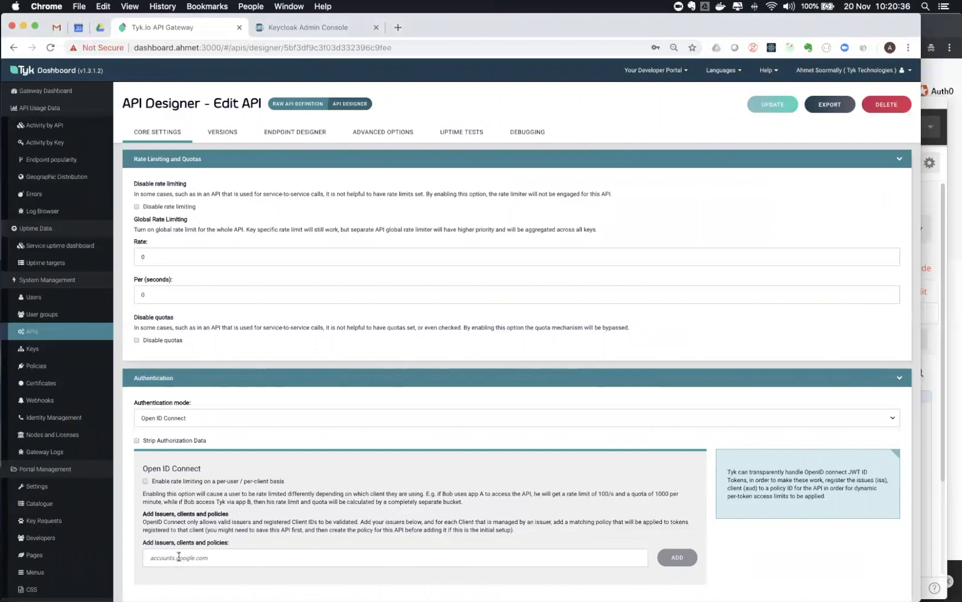
left_click(162, 559)
left_click(297, 26)
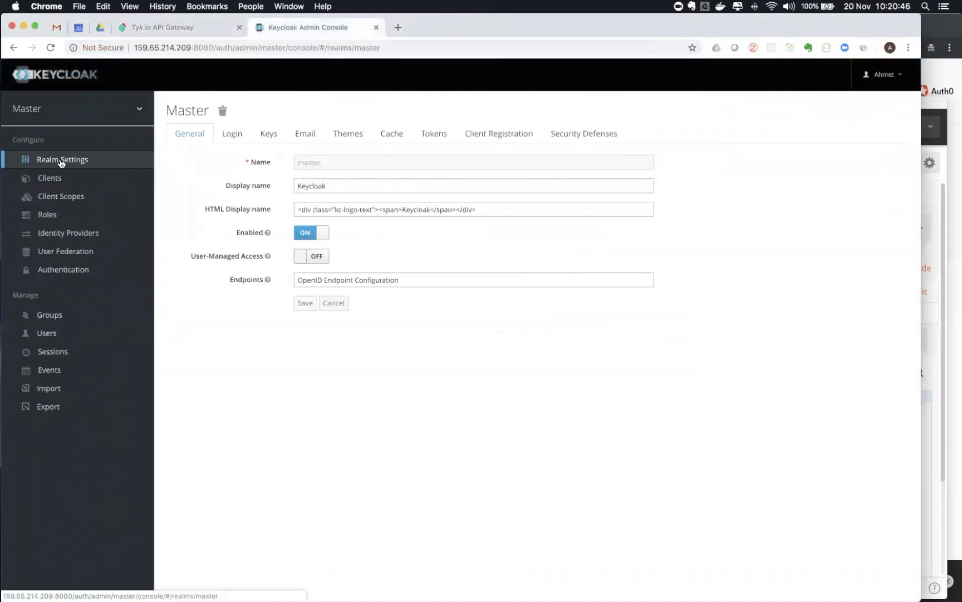
Add a Keycloak realm named 'tyk' and open its OpenID Endpoint Configuration
mouse_move(68, 119)
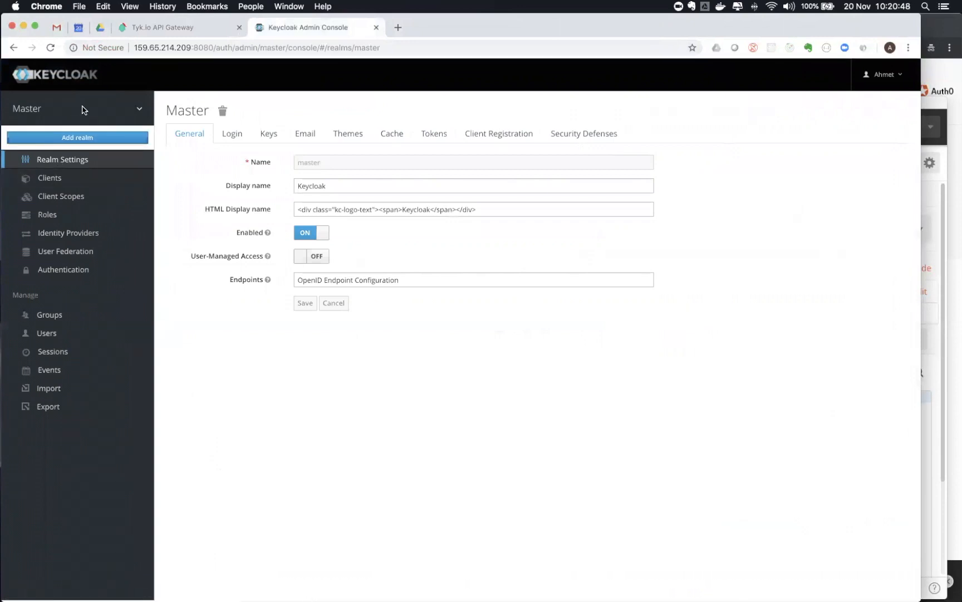
left_click(63, 137)
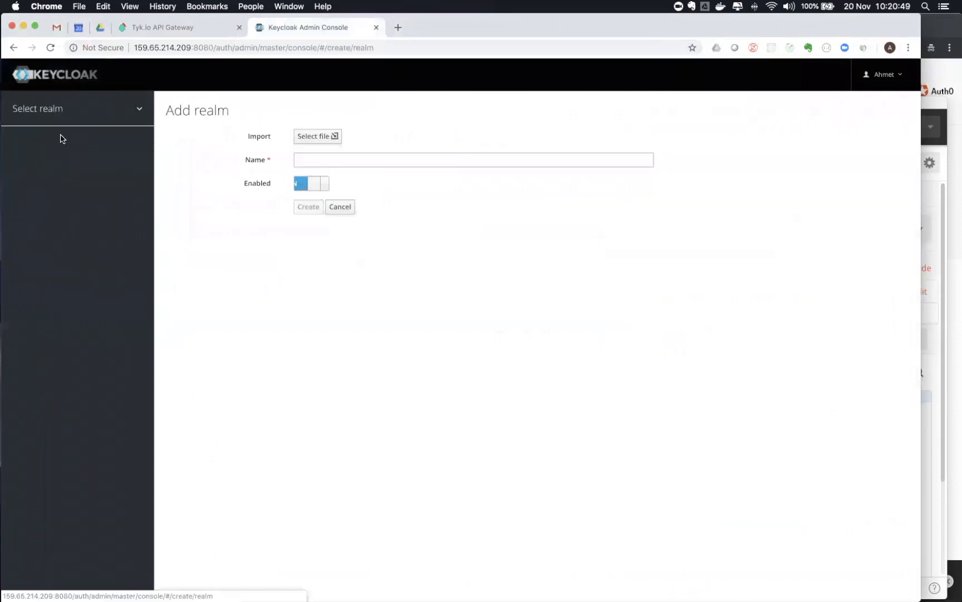
left_click(312, 158)
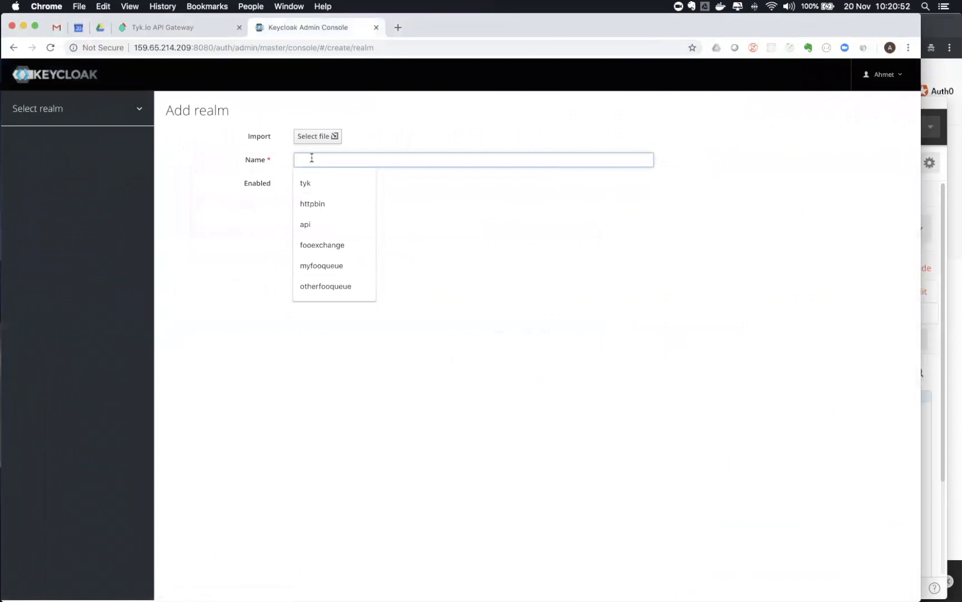
type("tyk")
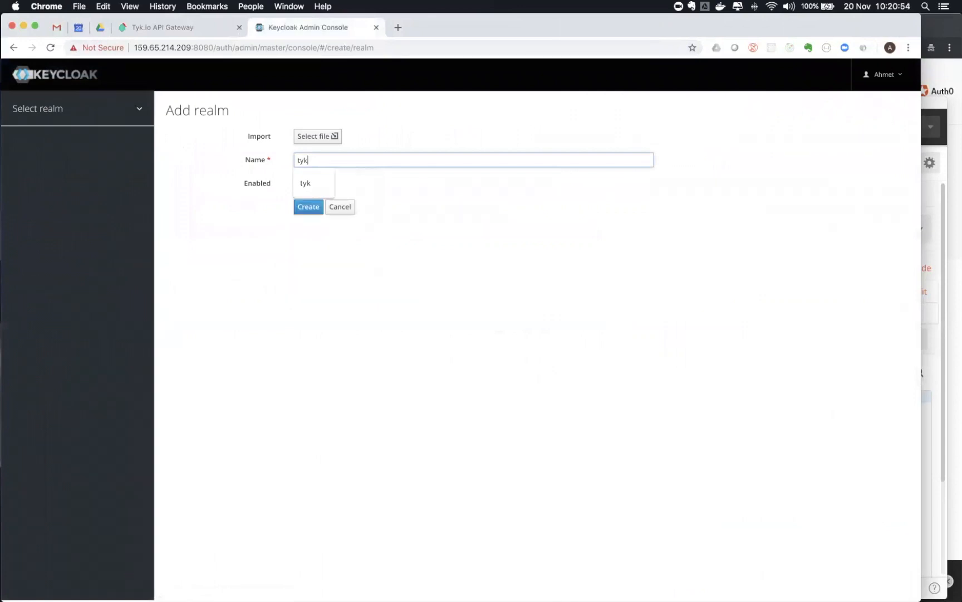
left_click(302, 208)
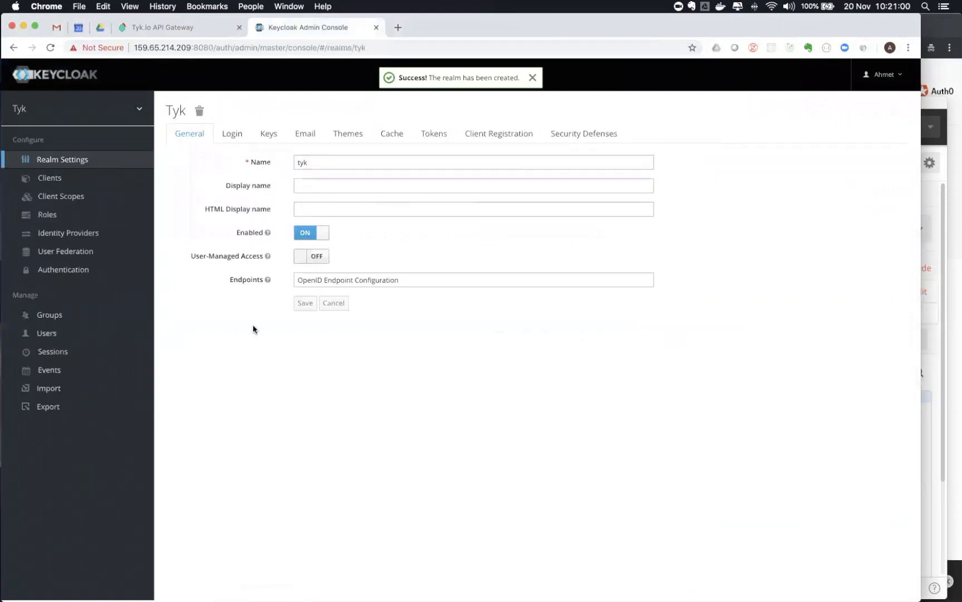
left_click(372, 280)
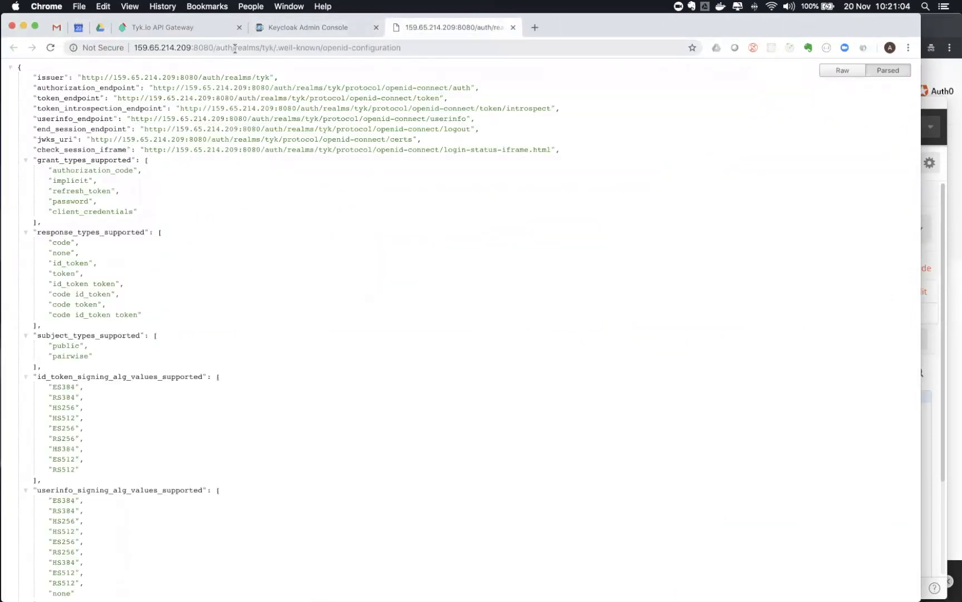
Copy the tyk realm's issuer URL from the OpenID configuration JSON
left_click(249, 48)
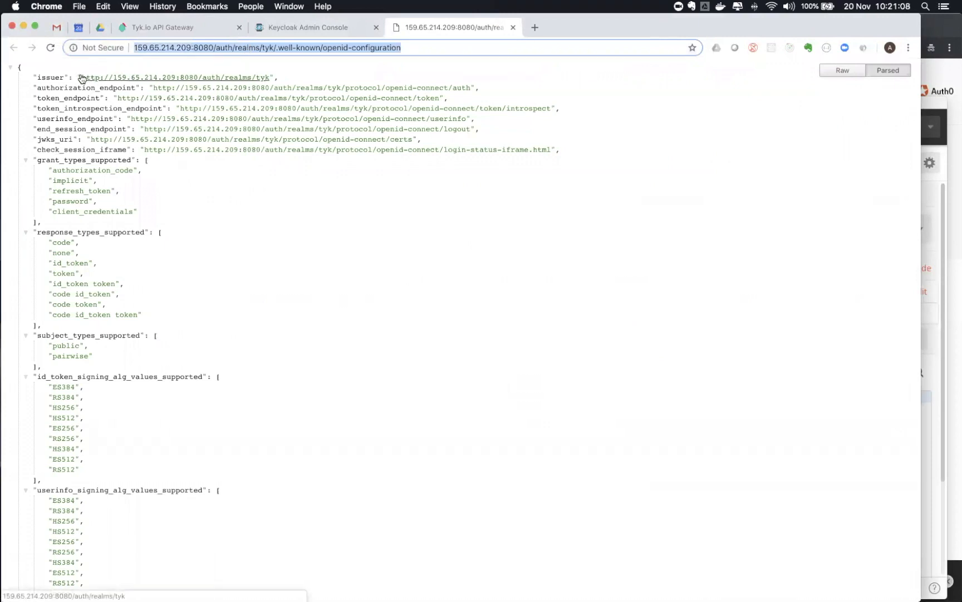
left_click_drag(81, 76, 267, 77)
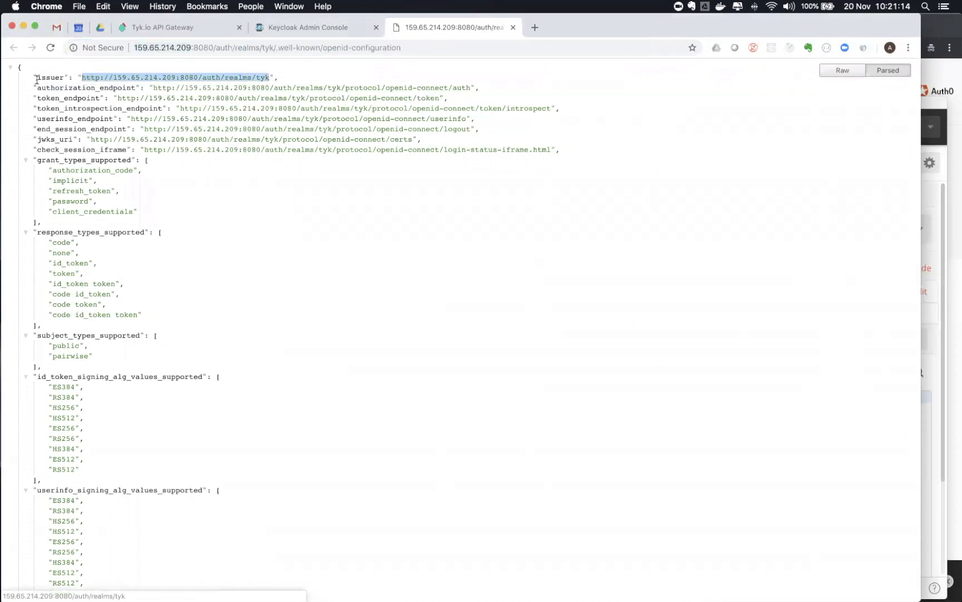
left_click(201, 27)
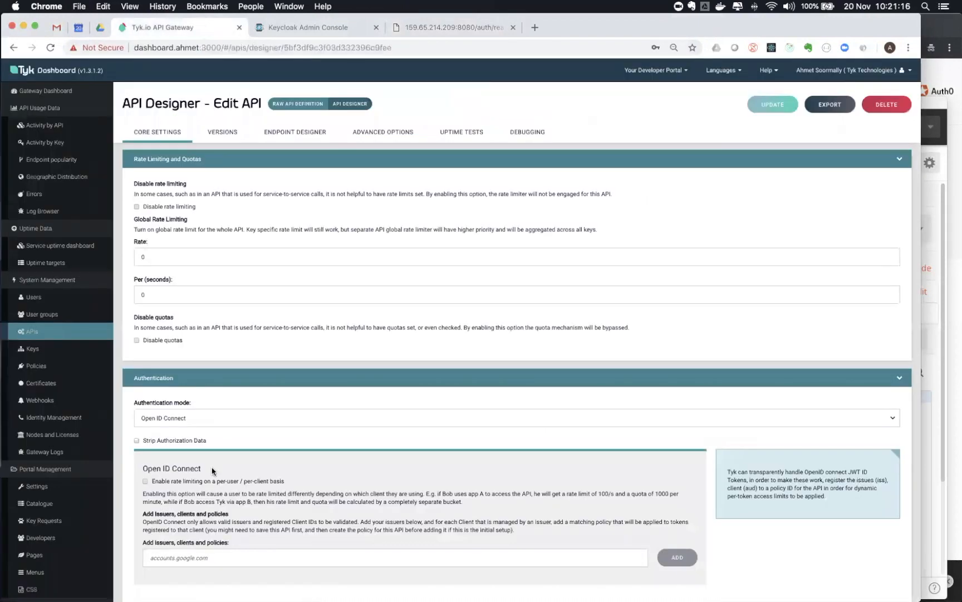
type("http://159.65.214.209:8080/auth/realms/tyk")
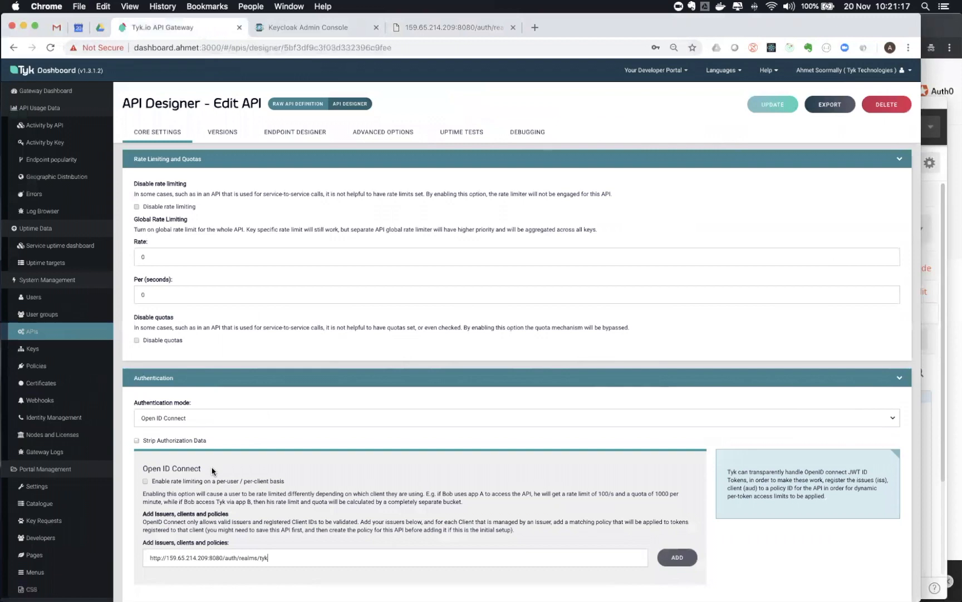
left_click(676, 556)
scroll(417, 467, "down", 3)
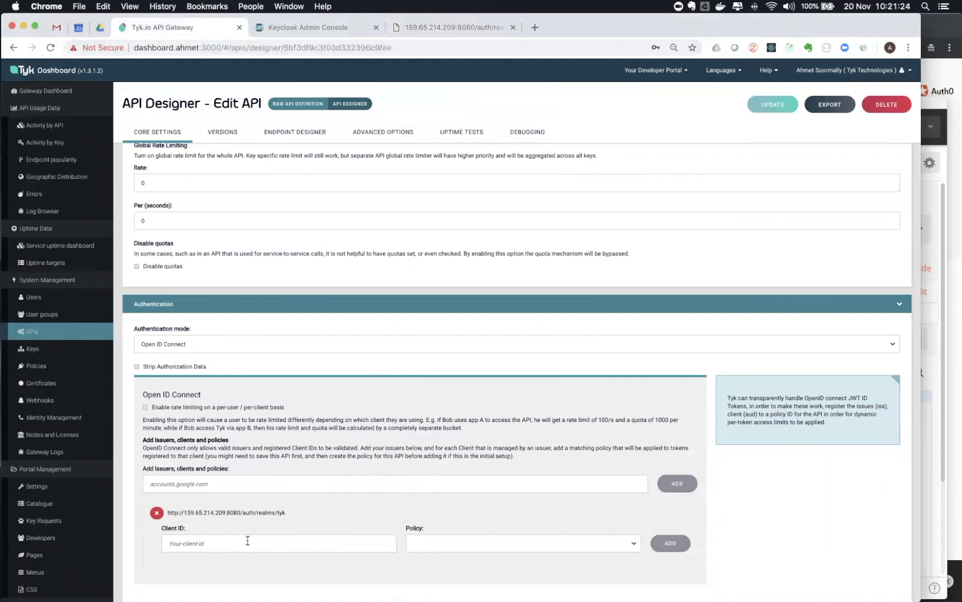
left_click(423, 546)
left_click(423, 551)
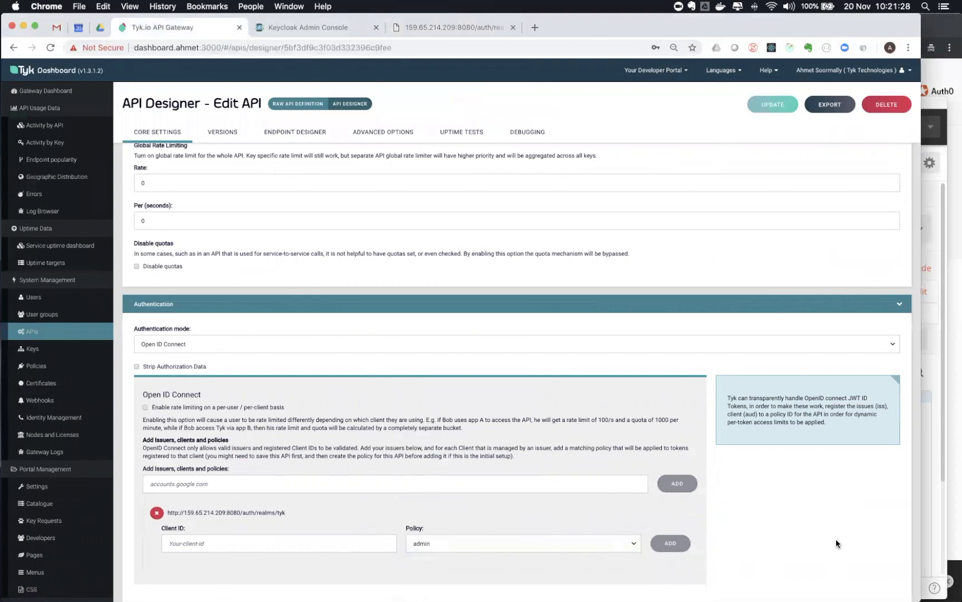
Add a tyk-realm user with a username, leaving the email blank and unverified
left_click(296, 31)
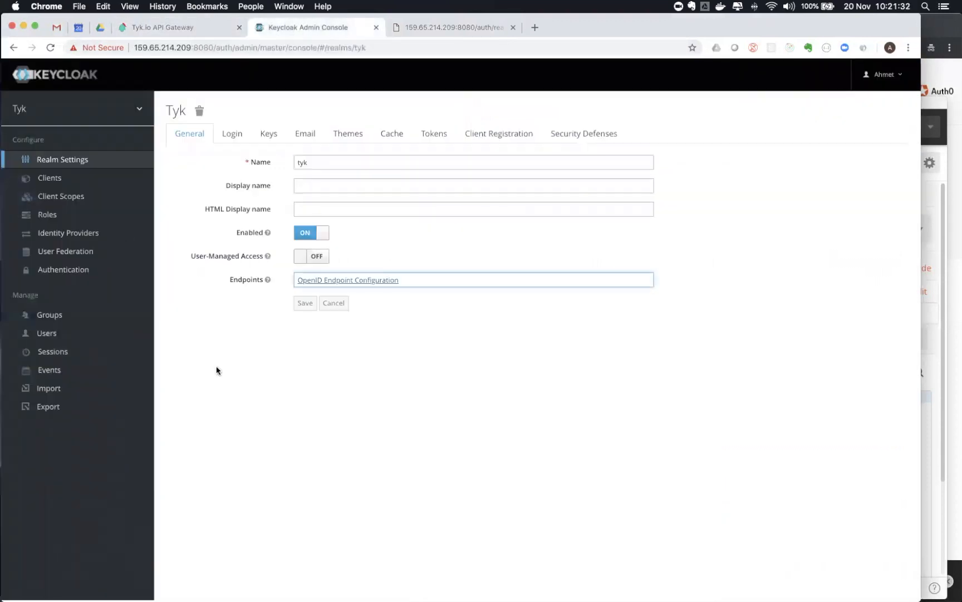
left_click(45, 334)
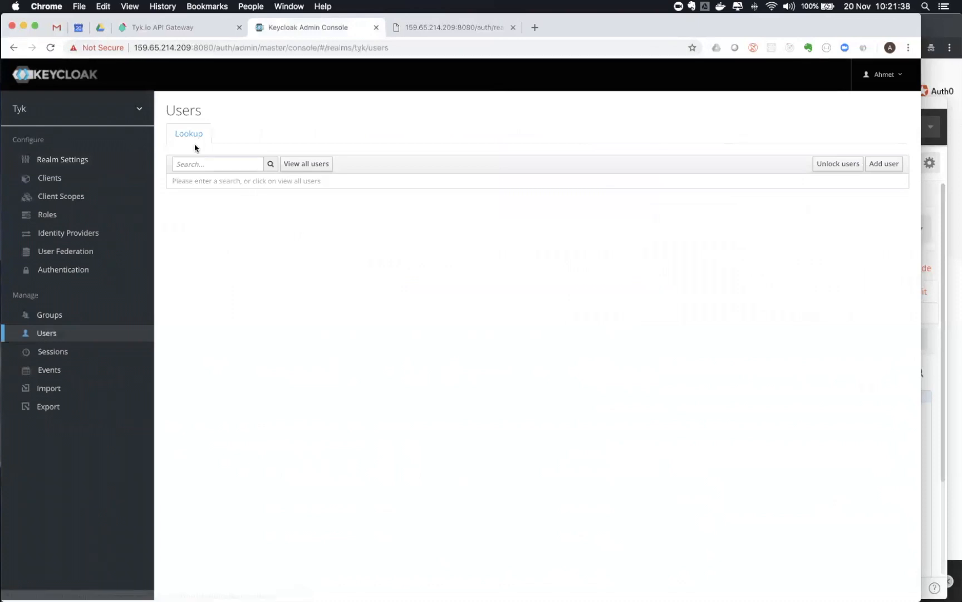
left_click(282, 165)
left_click(883, 163)
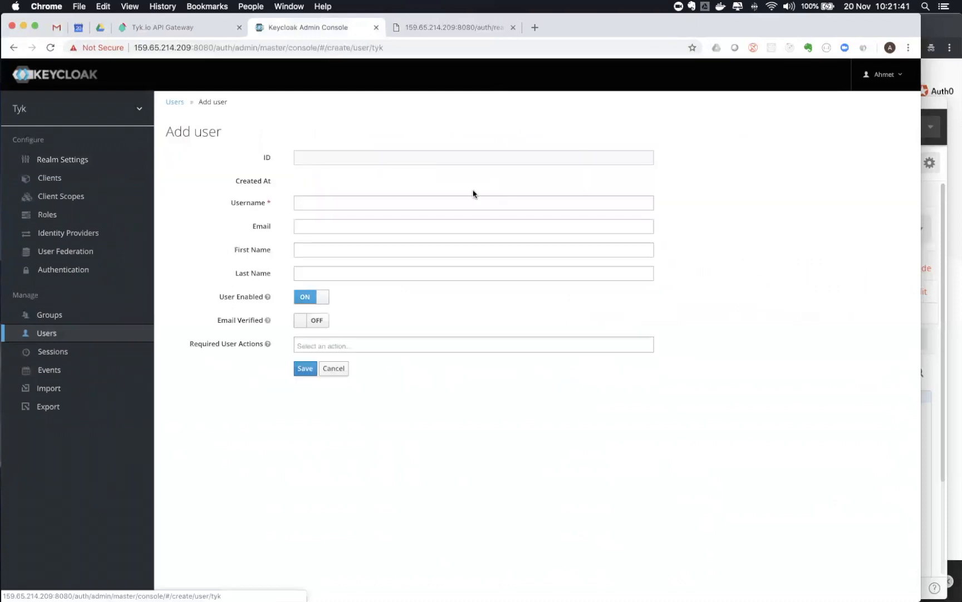
left_click(340, 202)
type("asoorm")
key("Tab")
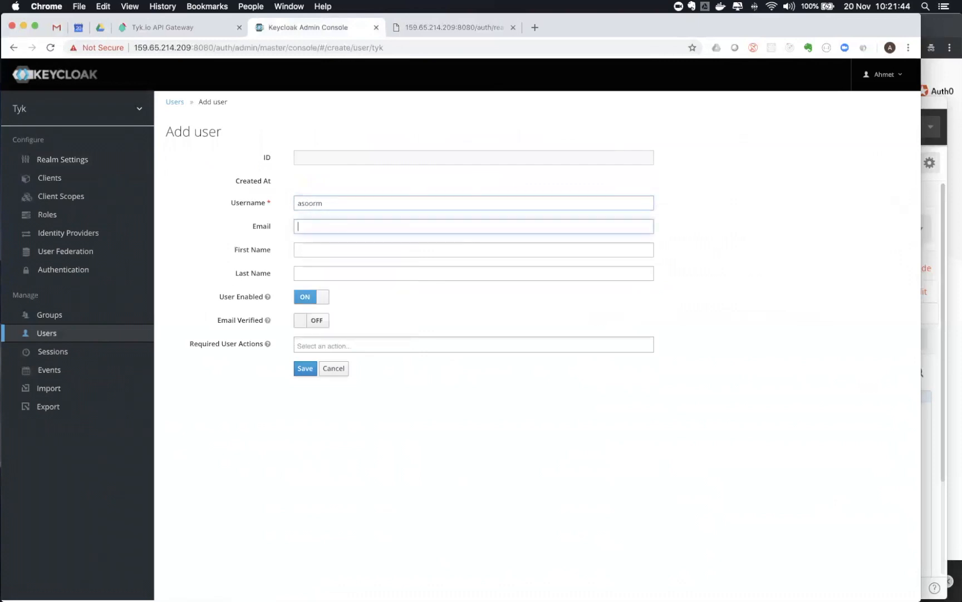
type("ahmet")
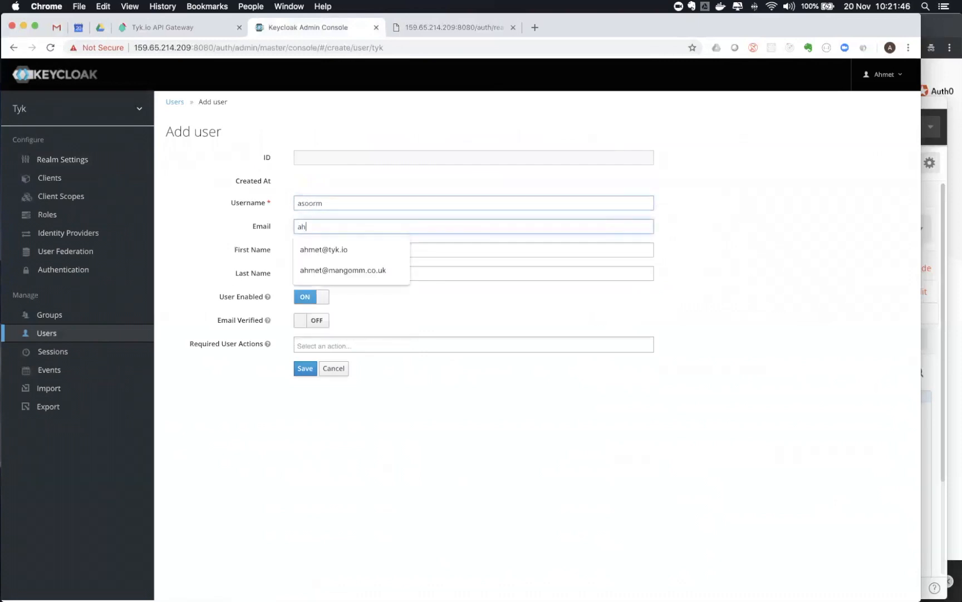
key("BackSpace")
key("BackSpace")
key("BackSpace")
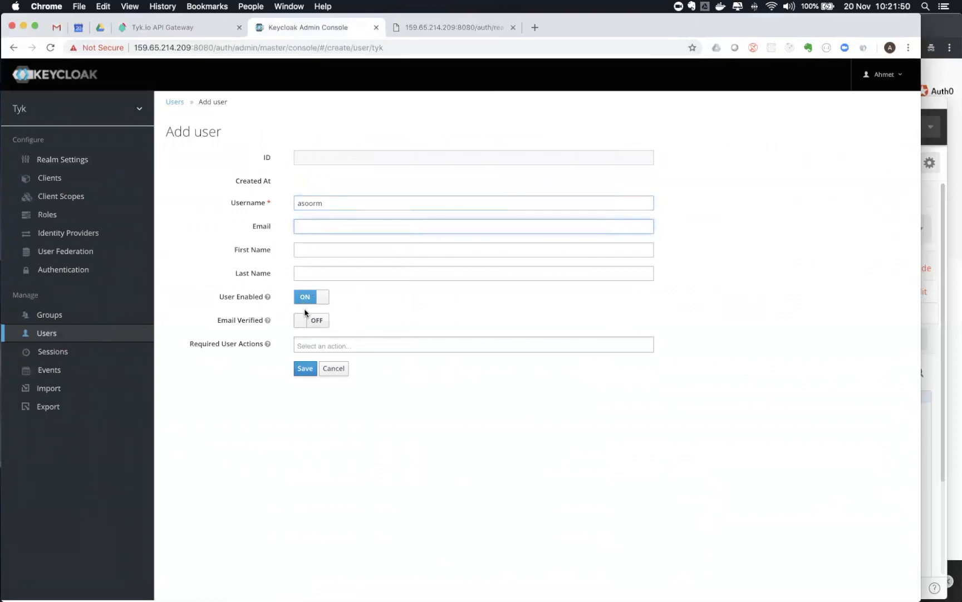
left_click(318, 321)
left_click(304, 323)
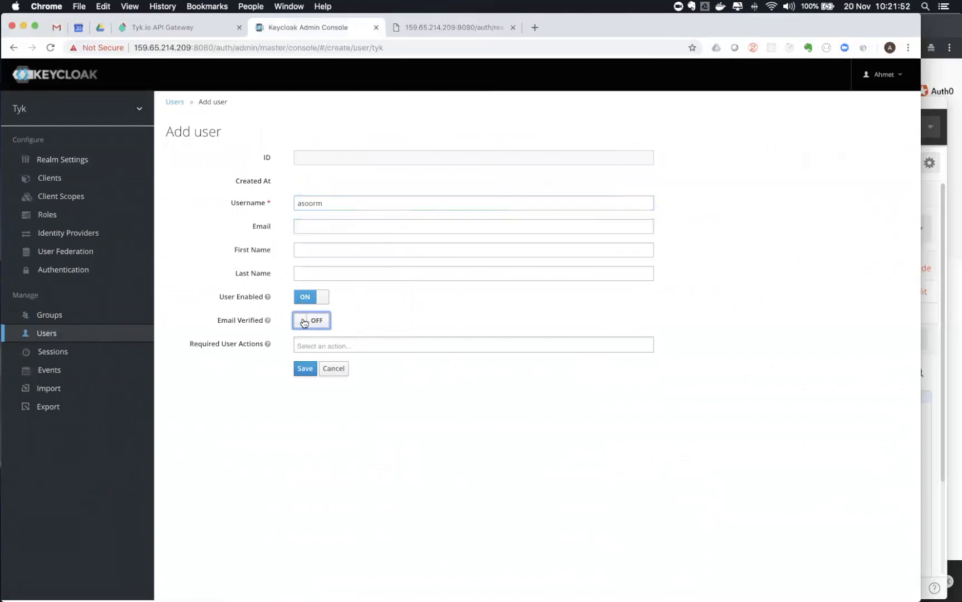
left_click(304, 368)
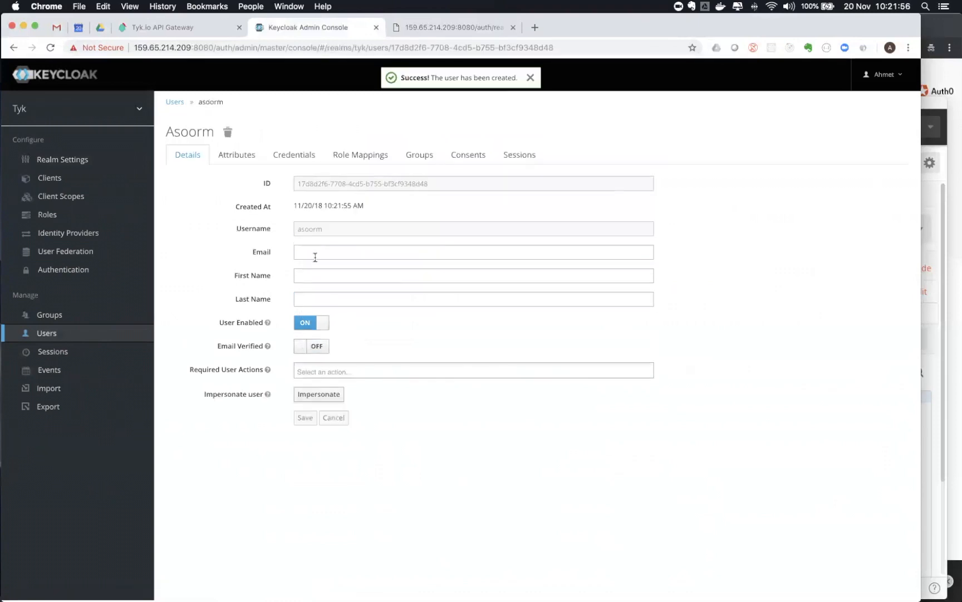
Set and confirm the user's password under Credentials with Temporary switched off
left_click(308, 156)
left_click(312, 208)
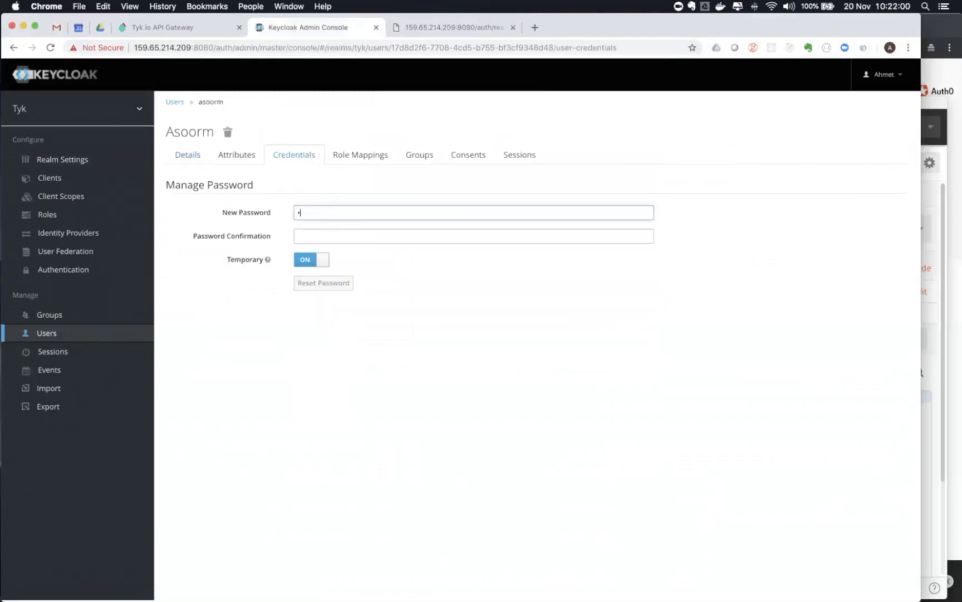
key("Tab")
type("••")
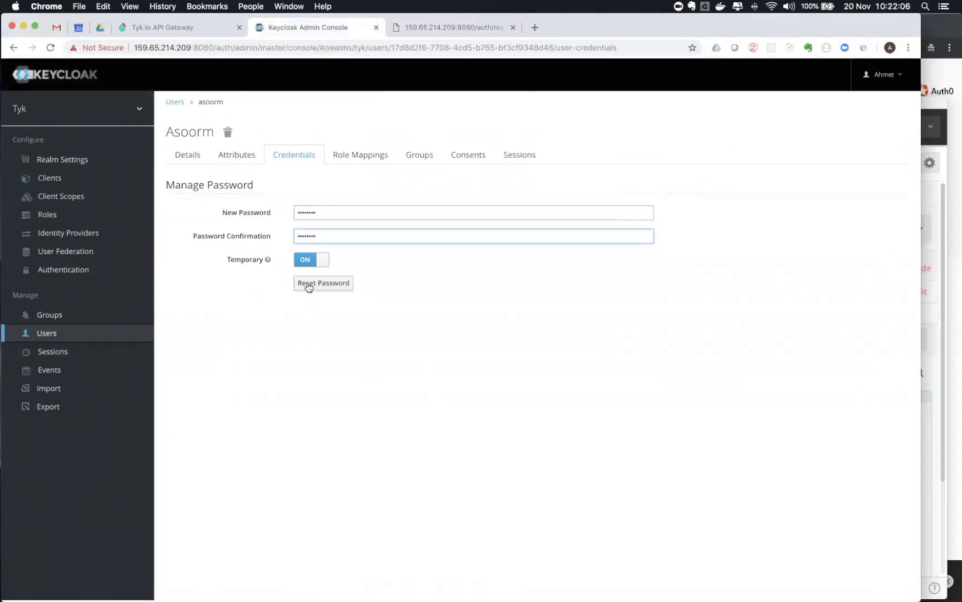
left_click(308, 262)
left_click(308, 283)
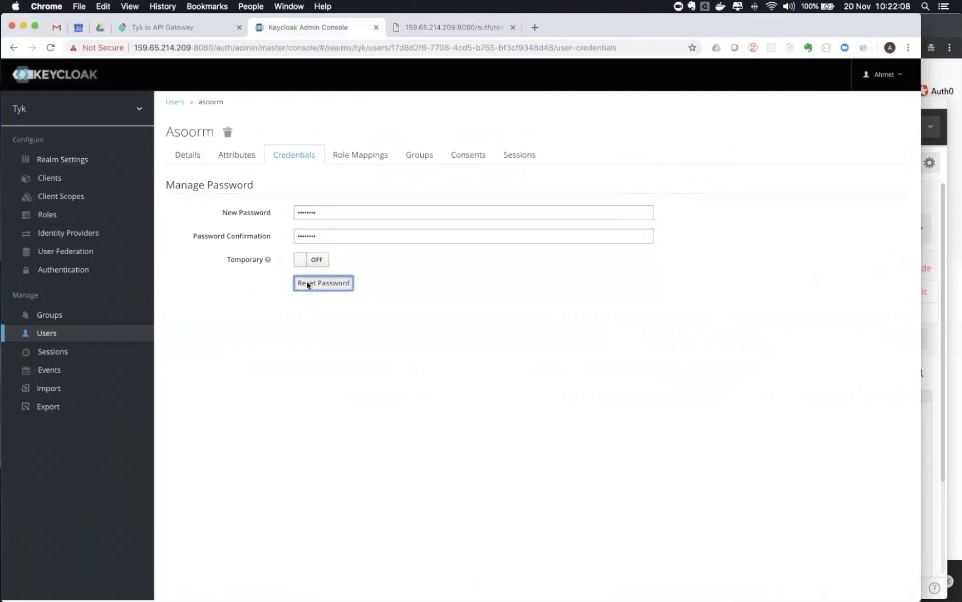
left_click(583, 154)
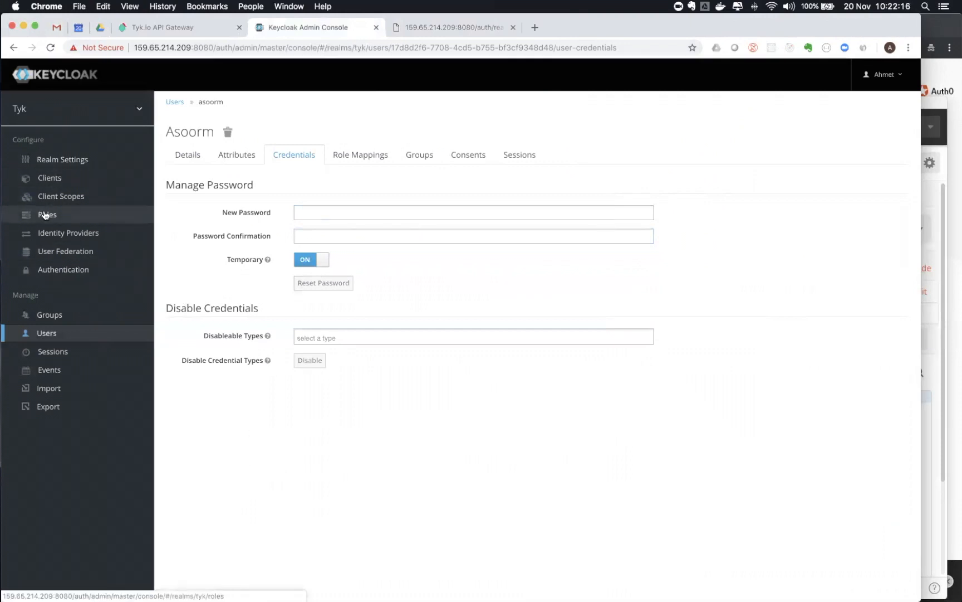
Add a new openid-connect client with Client ID 'tyk-client' in the Tyk realm and save it
left_click(48, 179)
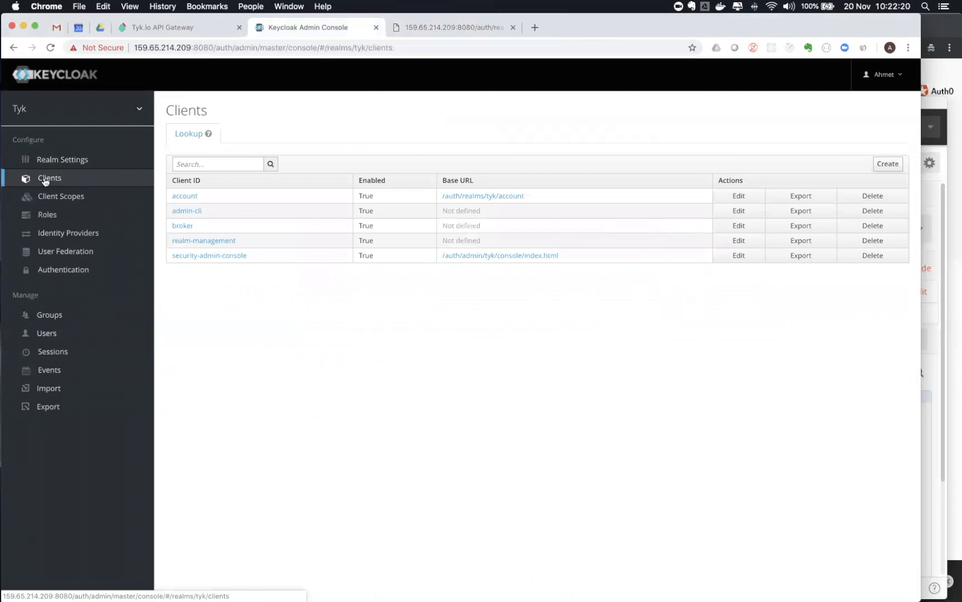
left_click(883, 163)
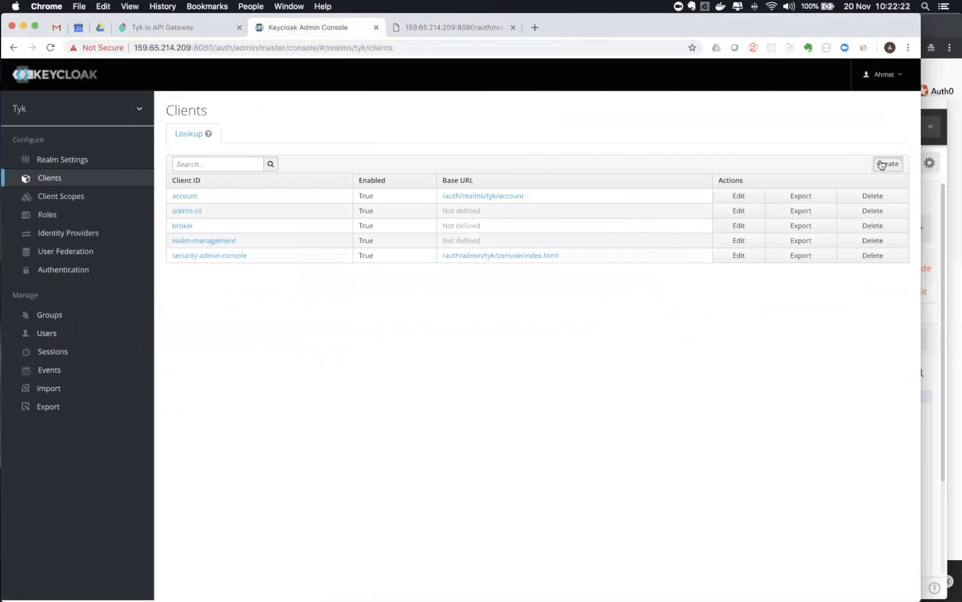
left_click(314, 181)
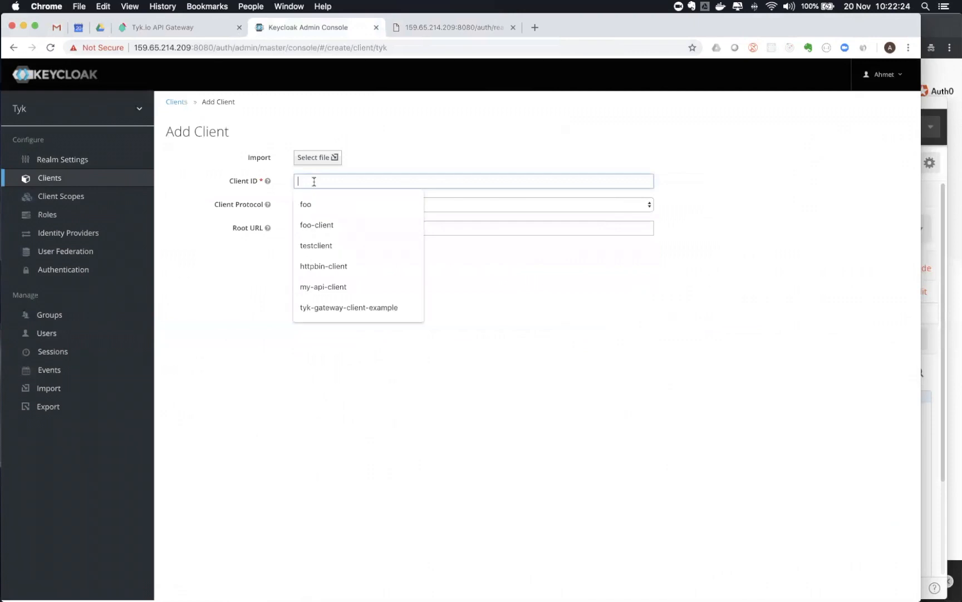
type("tyk-client")
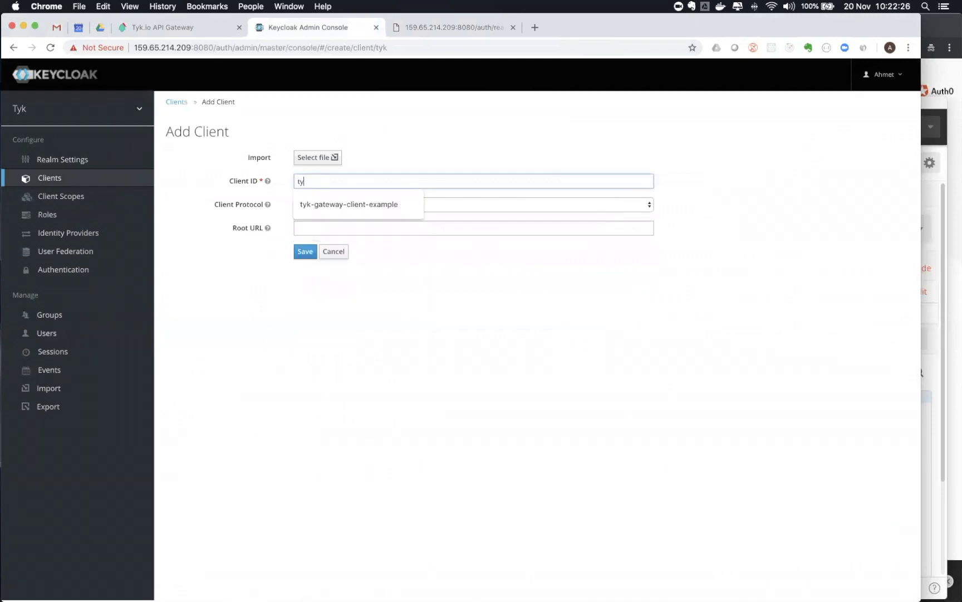
left_click(305, 251)
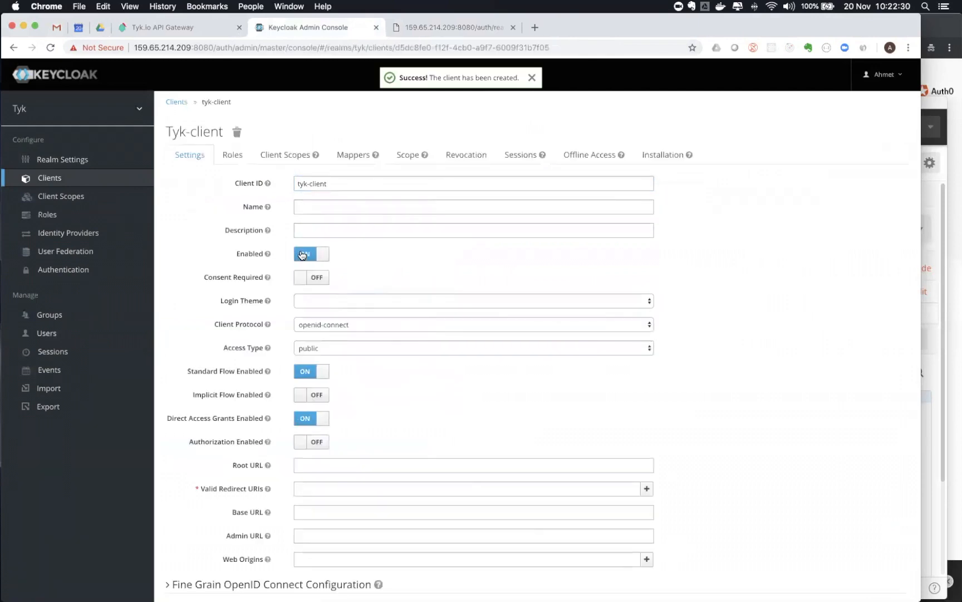
scroll(212, 375, "down", 5)
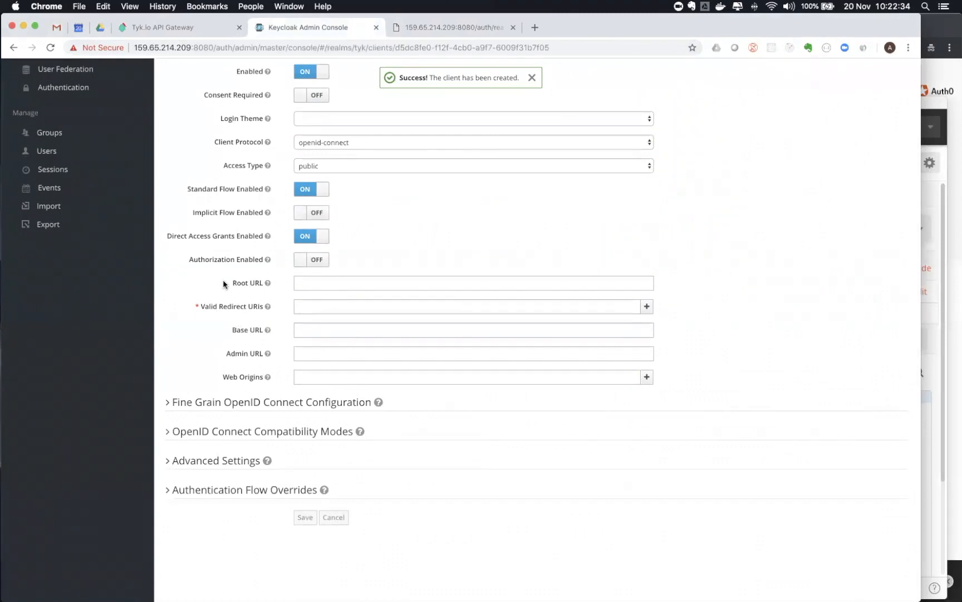
left_click(313, 307)
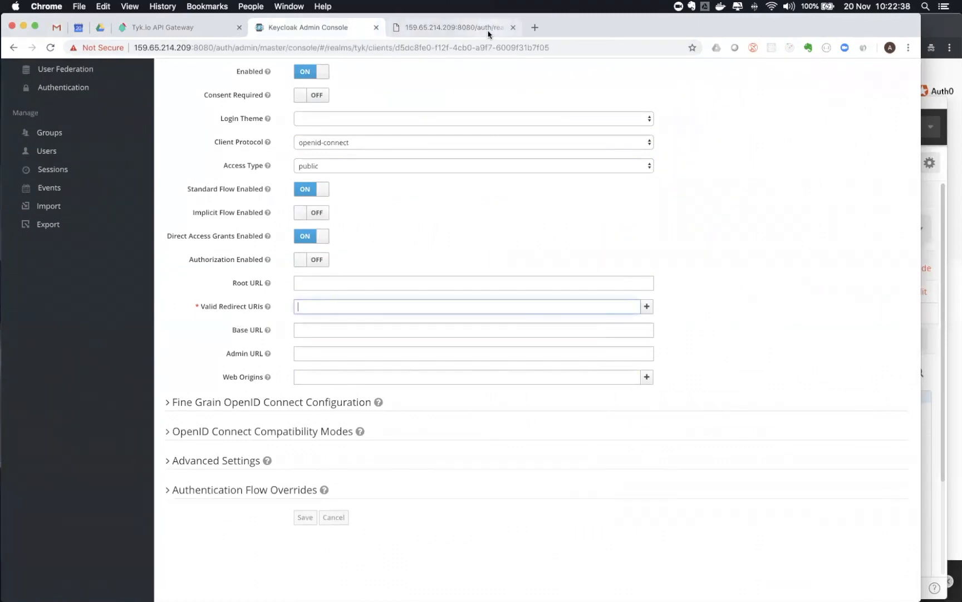
left_click(954, 133)
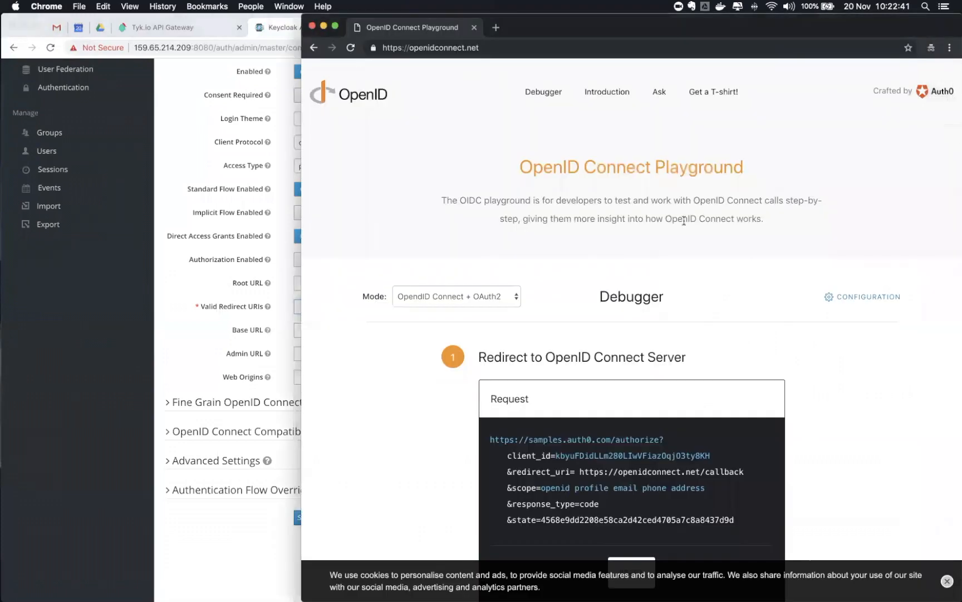
Choose the Custom template and load endpoints from the Keycloak tyk realm's well-known discovery URL
left_click(866, 301)
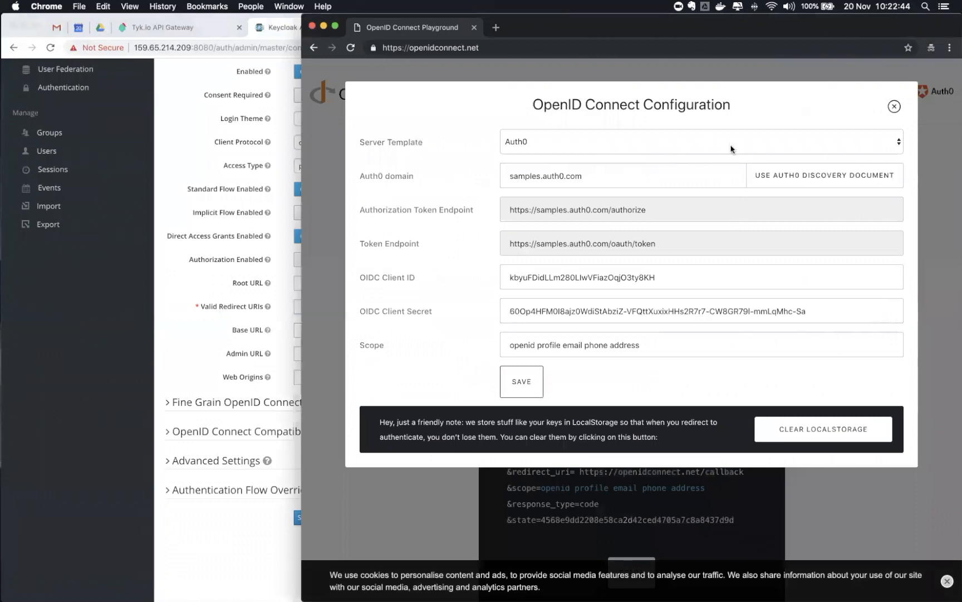
left_click(685, 137)
left_click(567, 163)
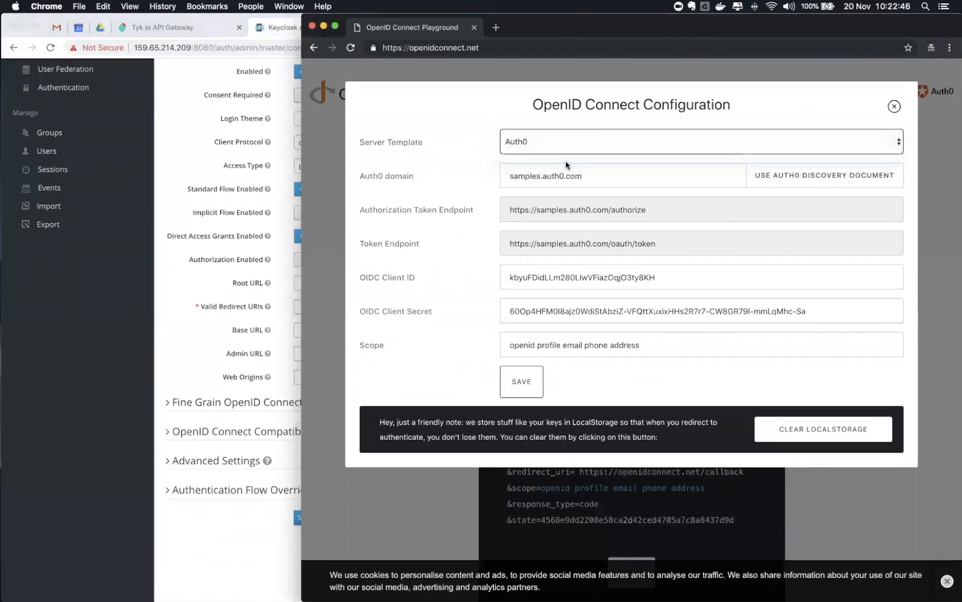
left_click(552, 172)
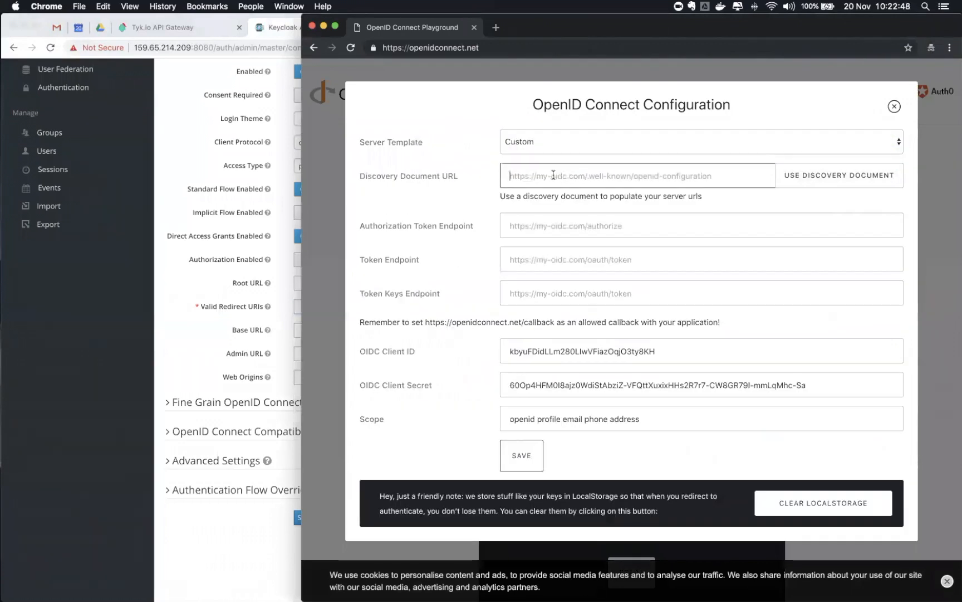
left_click(283, 30)
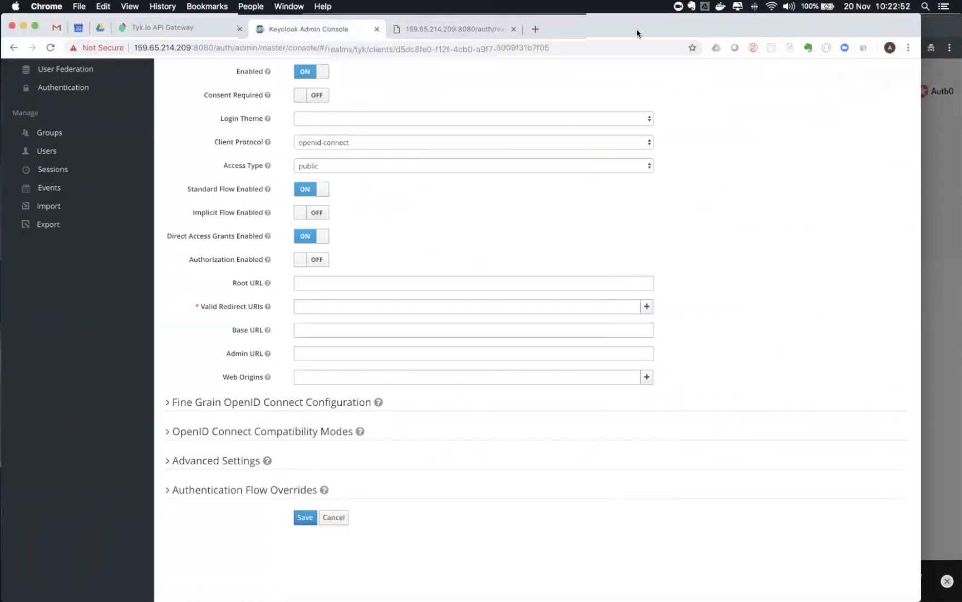
left_click_drag(640, 19, 653, 42)
left_click(513, 53)
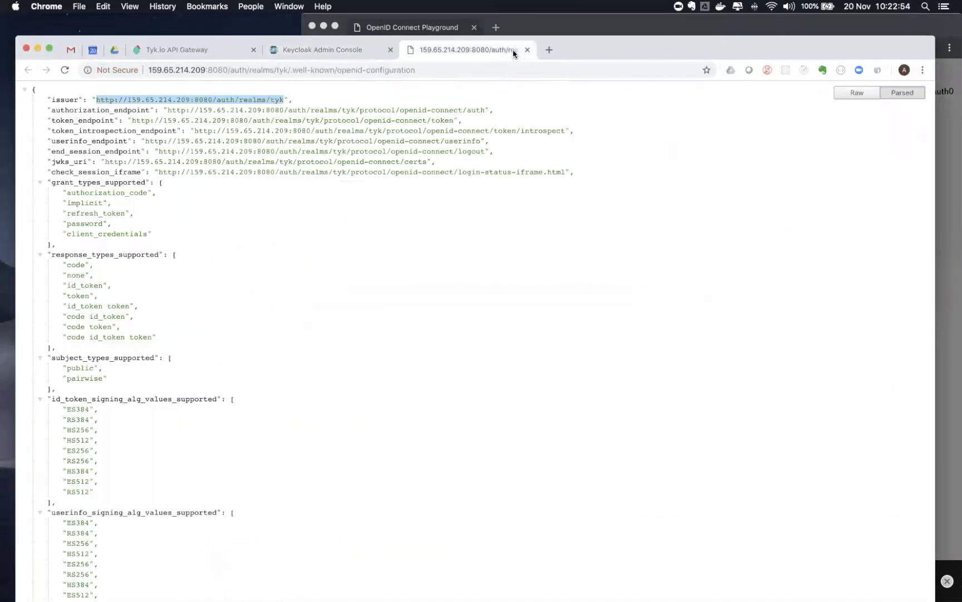
left_click(318, 70)
key("super+c")
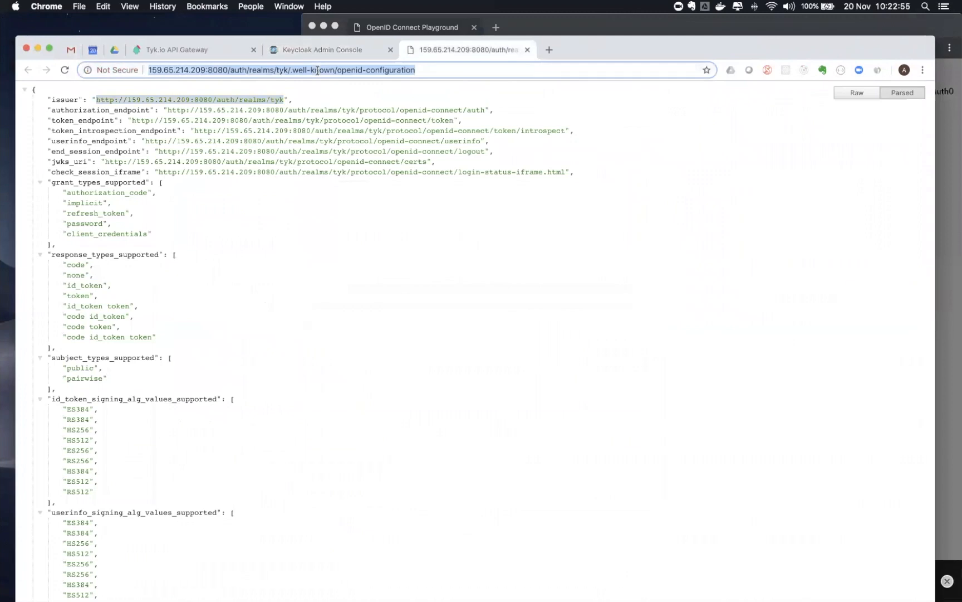
left_click(946, 236)
left_click(646, 176)
key("super+v")
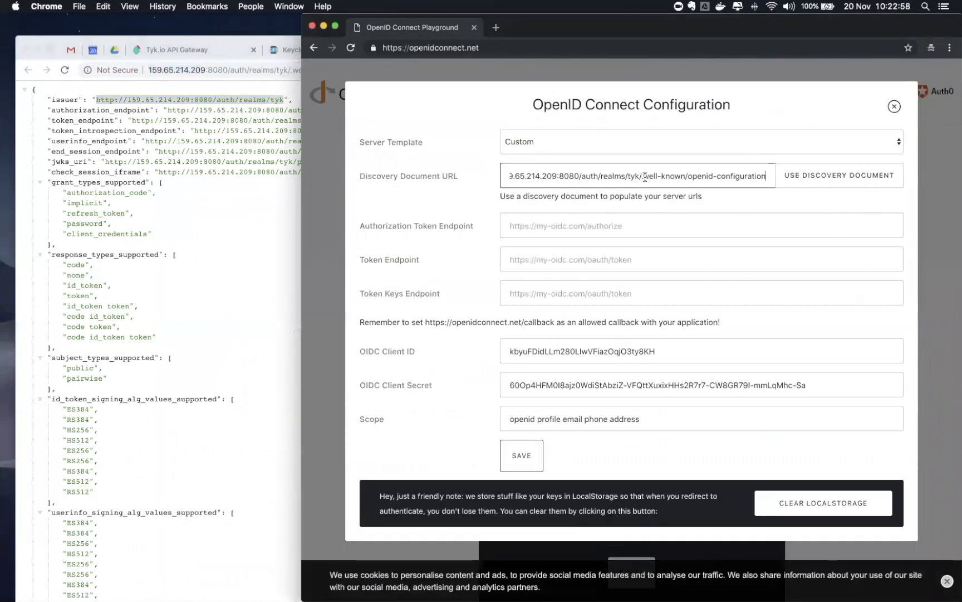
left_click(835, 177)
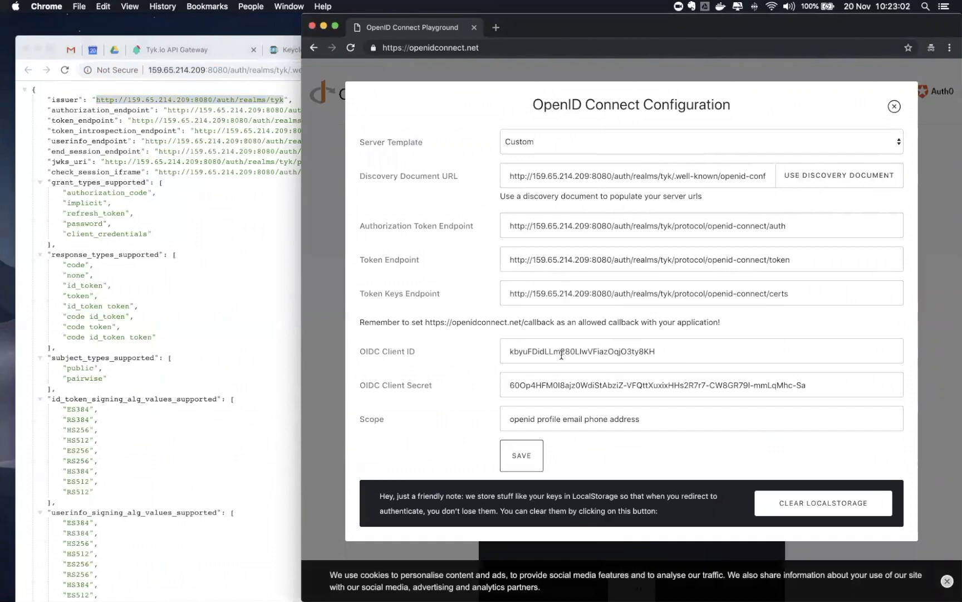
Clear the old client secret, scope and client ID in the playground configuration
double_click(576, 387)
key("super+a")
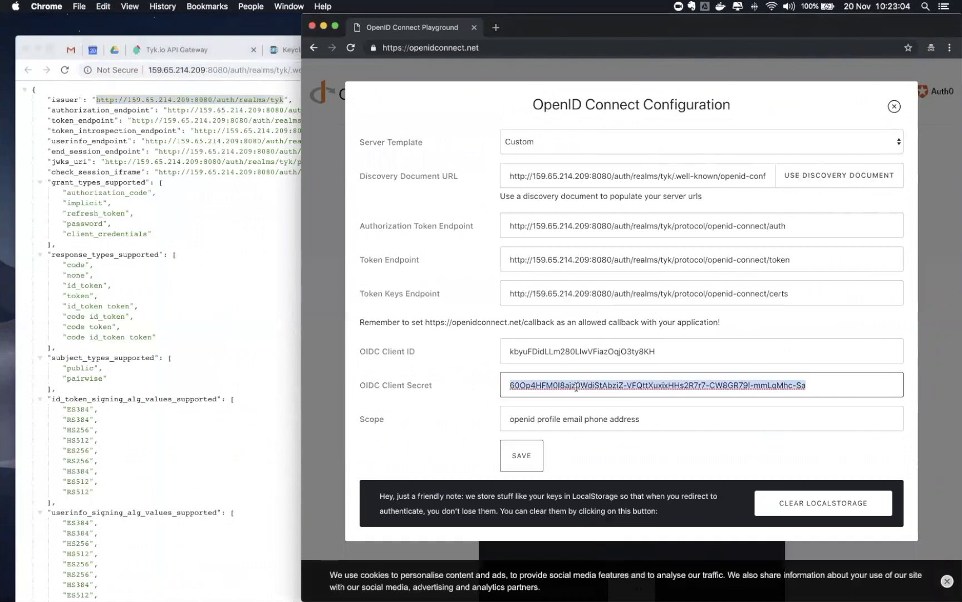
key("BackSpace")
left_click(590, 419)
key("super+a")
key("BackSpace")
double_click(601, 349)
key("BackSpace")
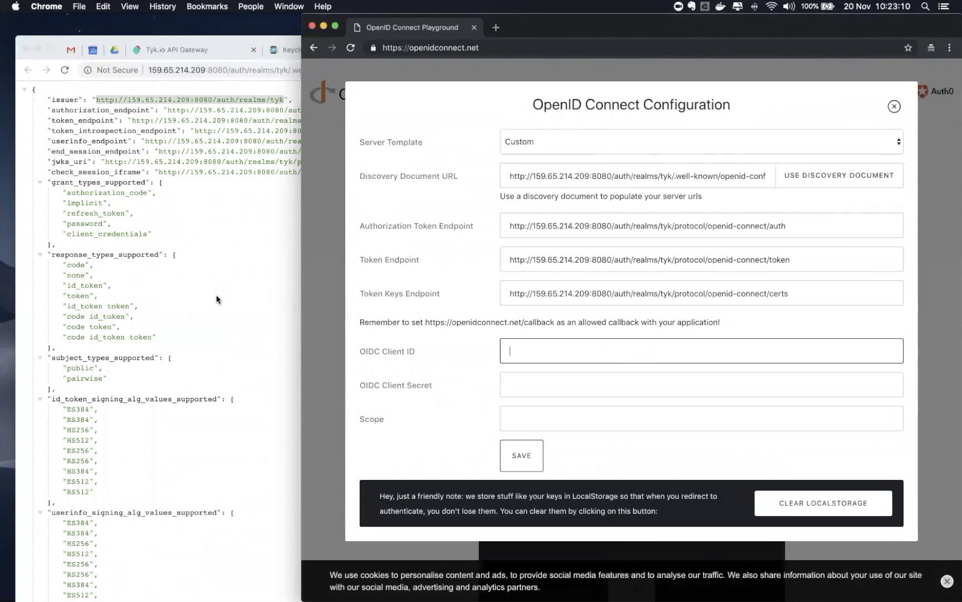
Copy 'tyk-client' from Keycloak, paste it as the Client ID, and save the configuration
left_click(282, 70)
left_click(303, 46)
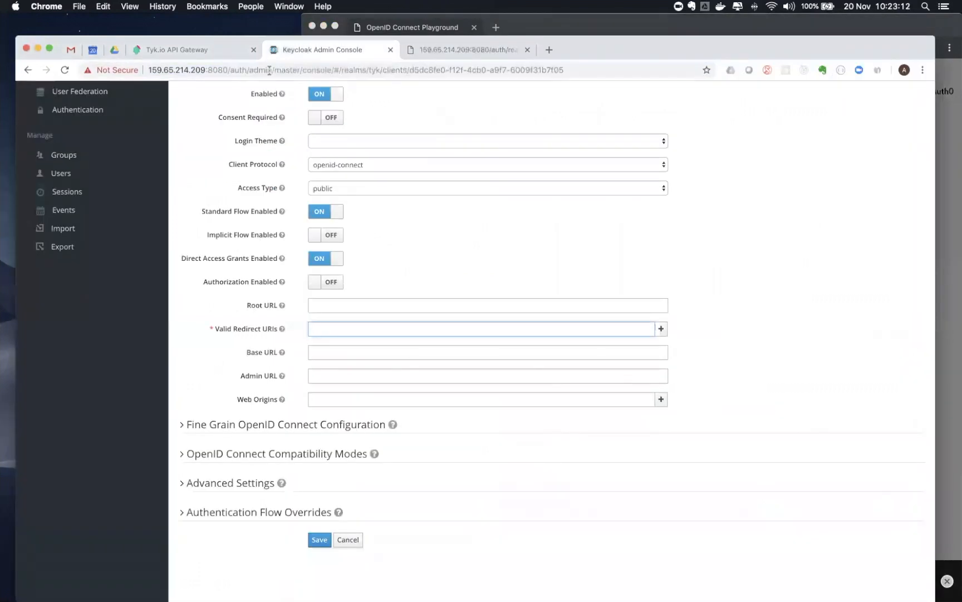
scroll(250, 298, "up", 5)
left_click_drag(341, 206, 310, 206)
key("super+c")
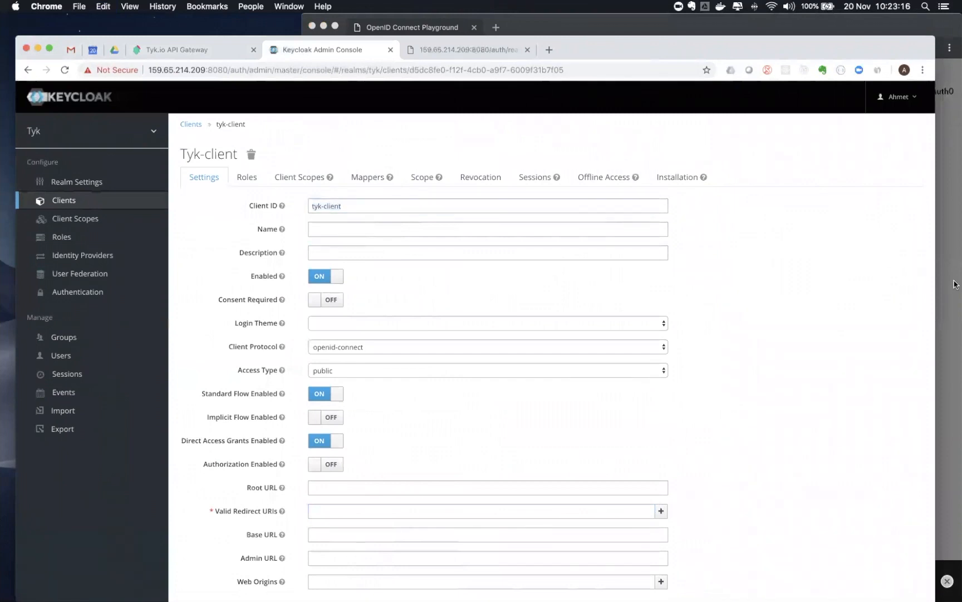
left_click(957, 286)
key("super+v")
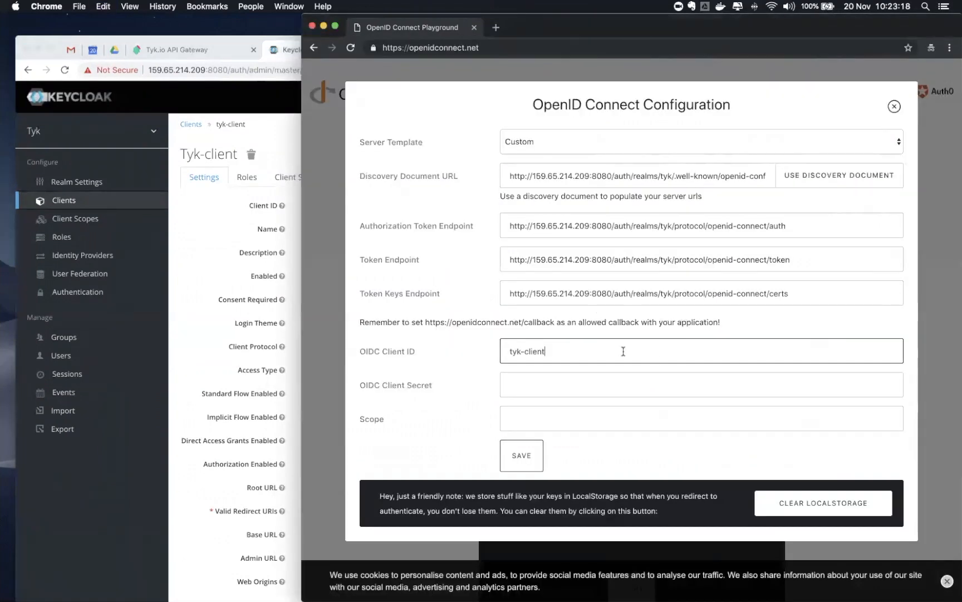
left_click(523, 456)
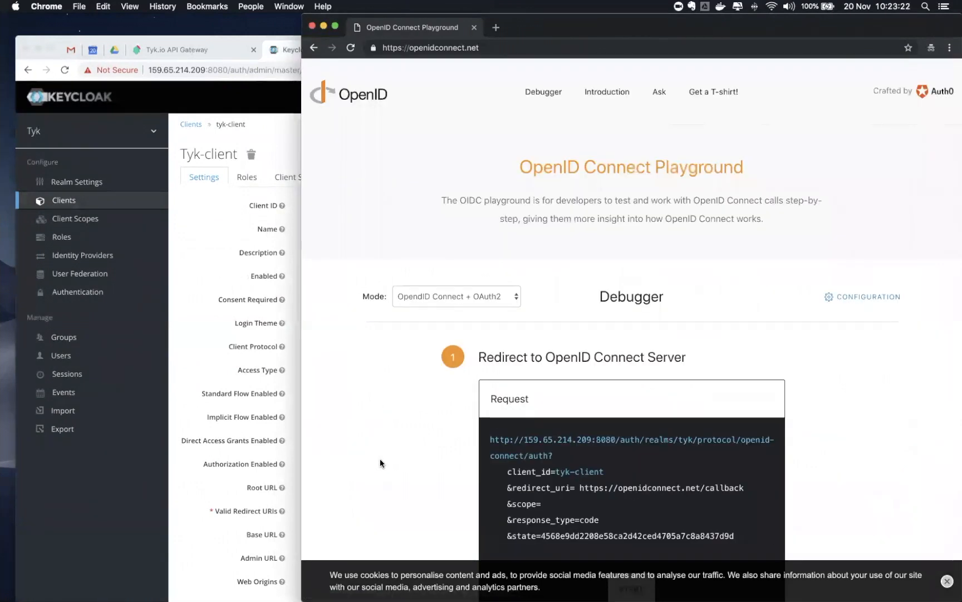
scroll(380, 460, "down", 4)
scroll(380, 459, "down", 1)
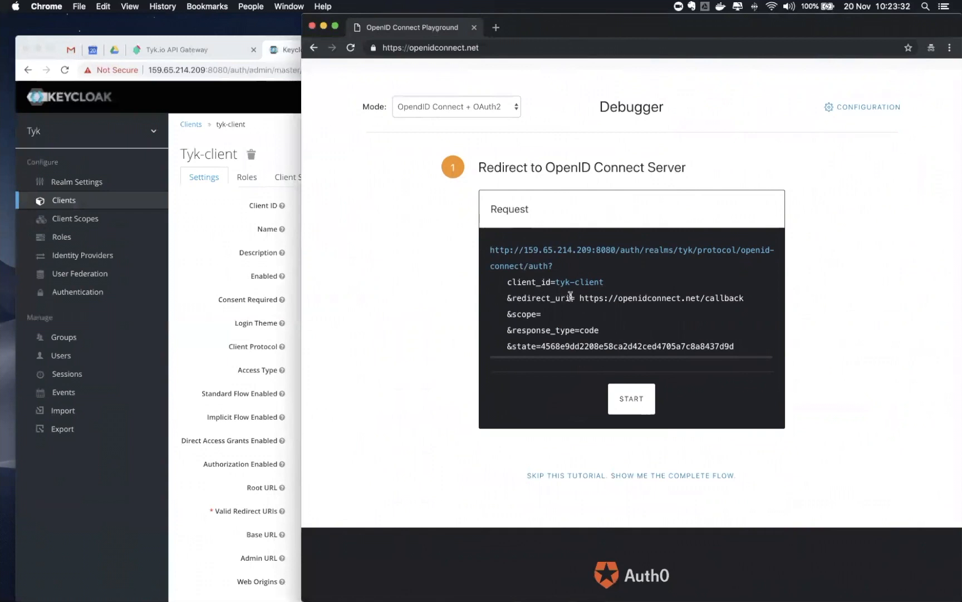
double_click(550, 299)
left_click_drag(745, 299, 580, 301)
key("super+c")
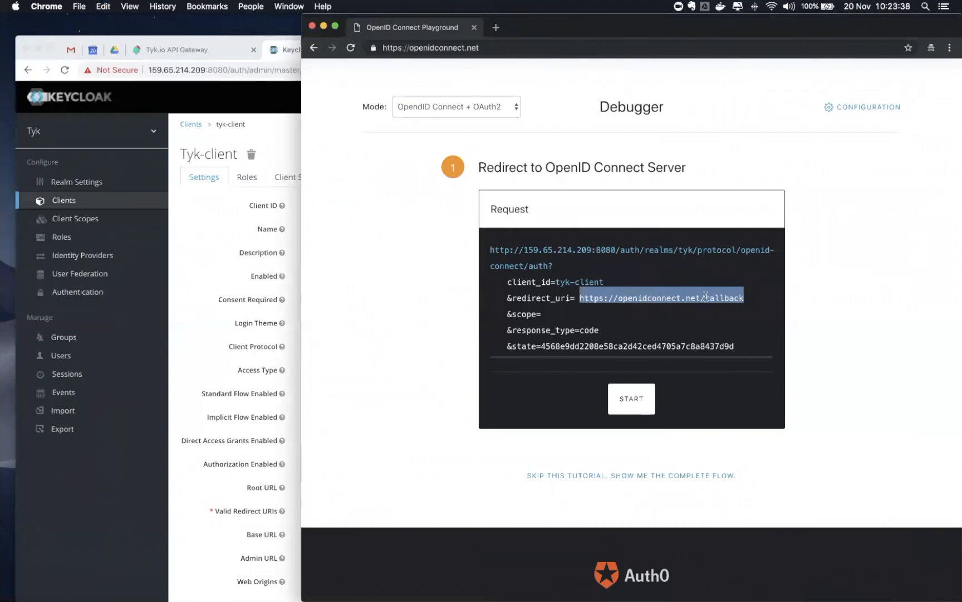
left_click(190, 329)
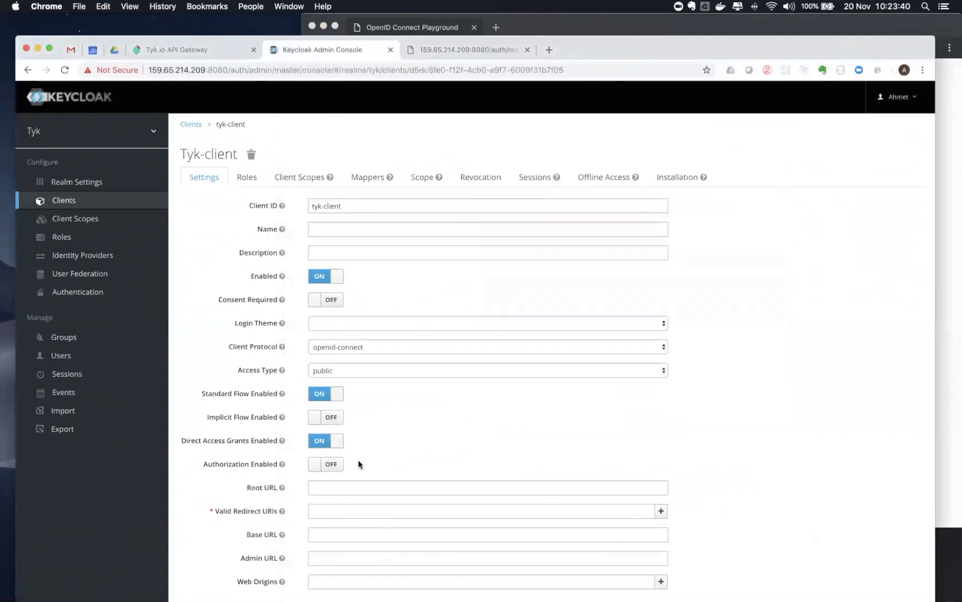
scroll(358, 463, "down", 5)
left_click(348, 304)
key("super+v")
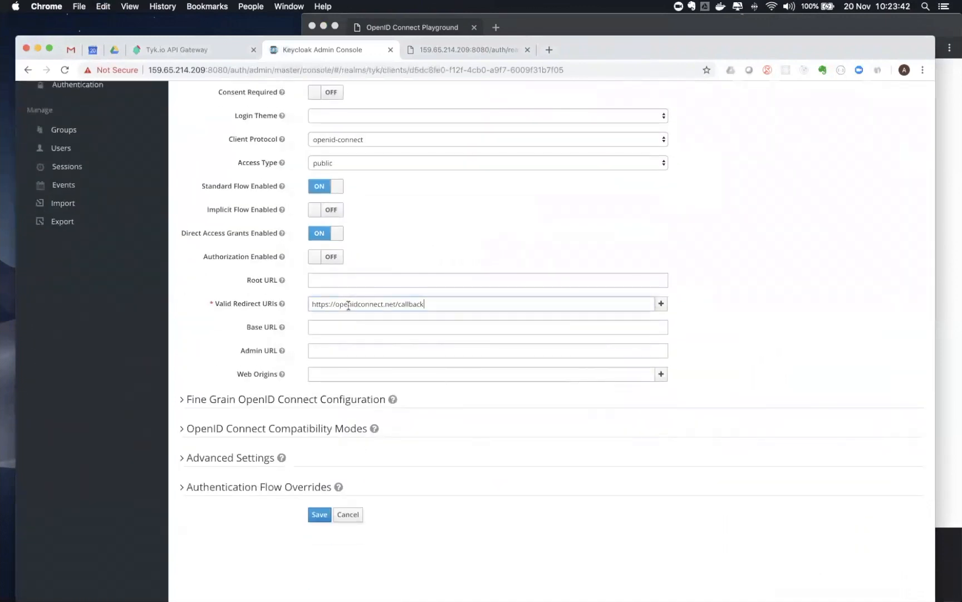
left_click(318, 515)
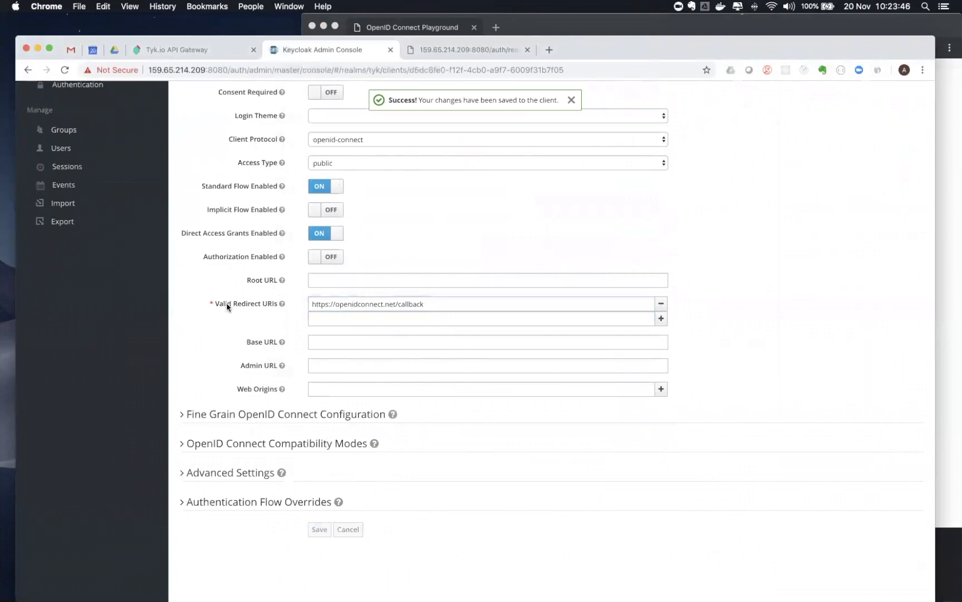
Create the client role 'admin' for tyk-client, then open the user's details from Users
scroll(226, 305, "up", 5)
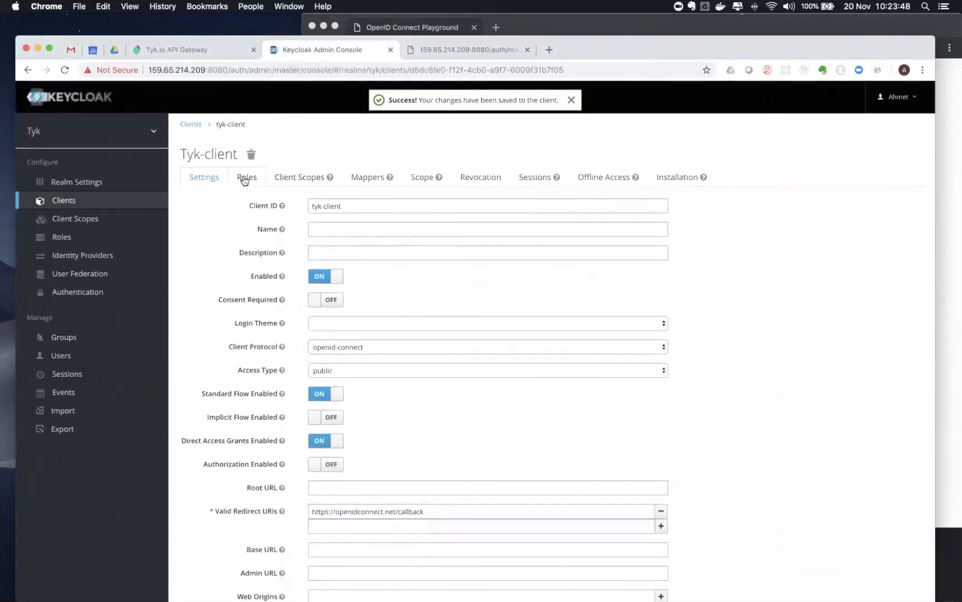
left_click(244, 178)
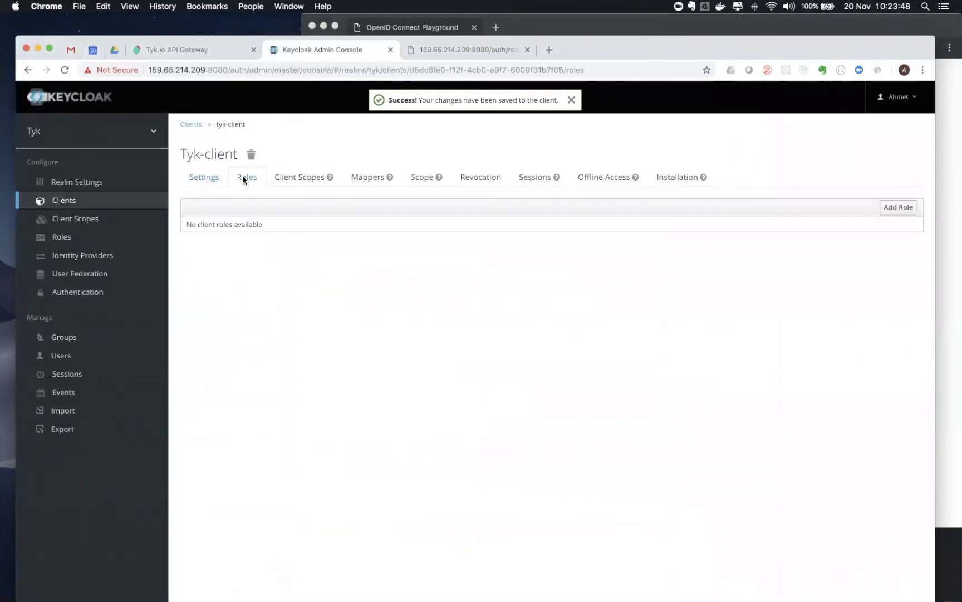
left_click(895, 208)
left_click(340, 182)
type("admi")
left_click(320, 273)
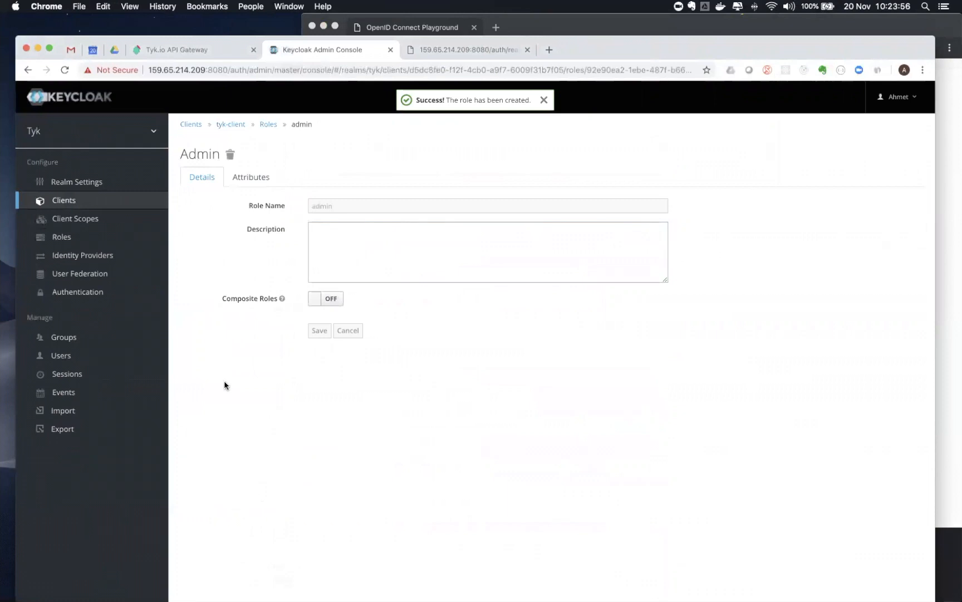
left_click(61, 356)
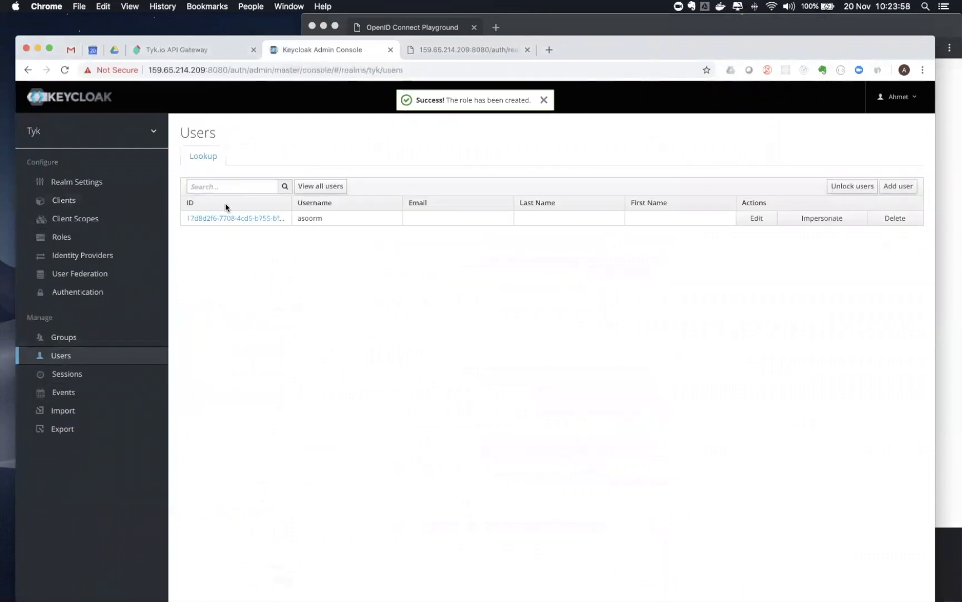
left_click(227, 218)
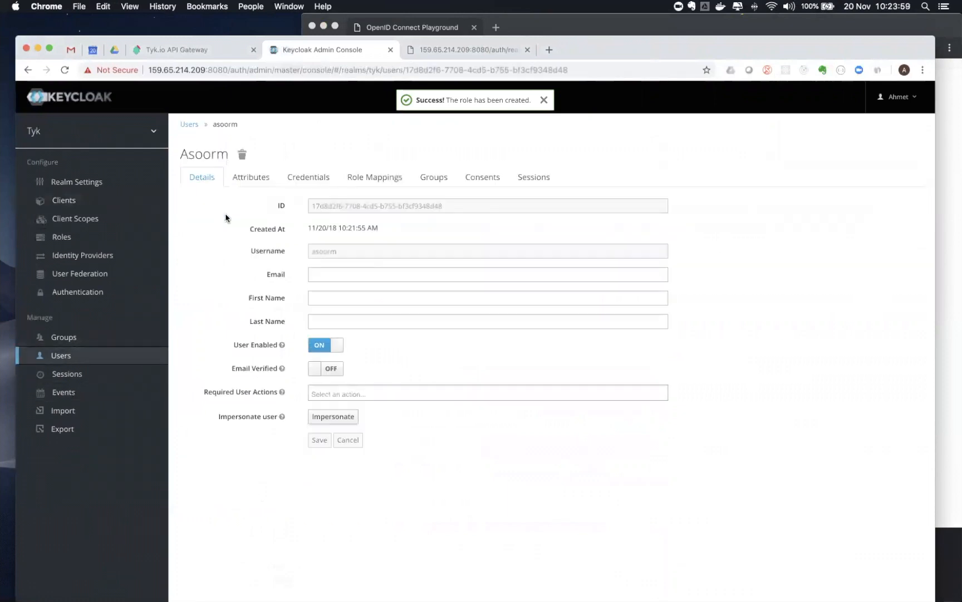
Assign tyk-client's admin client role to the user through Role Mappings
left_click(374, 177)
left_click(263, 308)
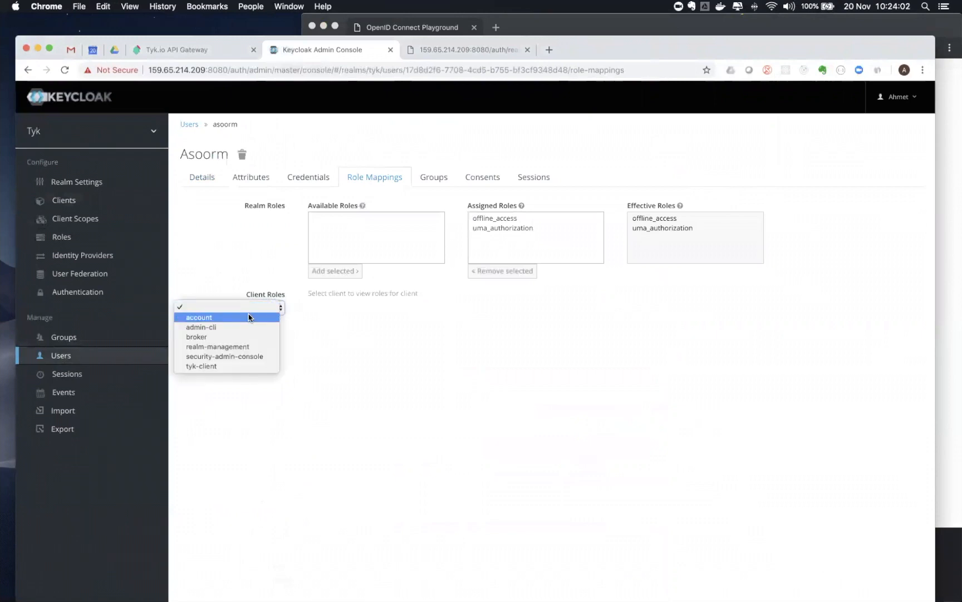
left_click(215, 366)
left_click(328, 307)
left_click(329, 360)
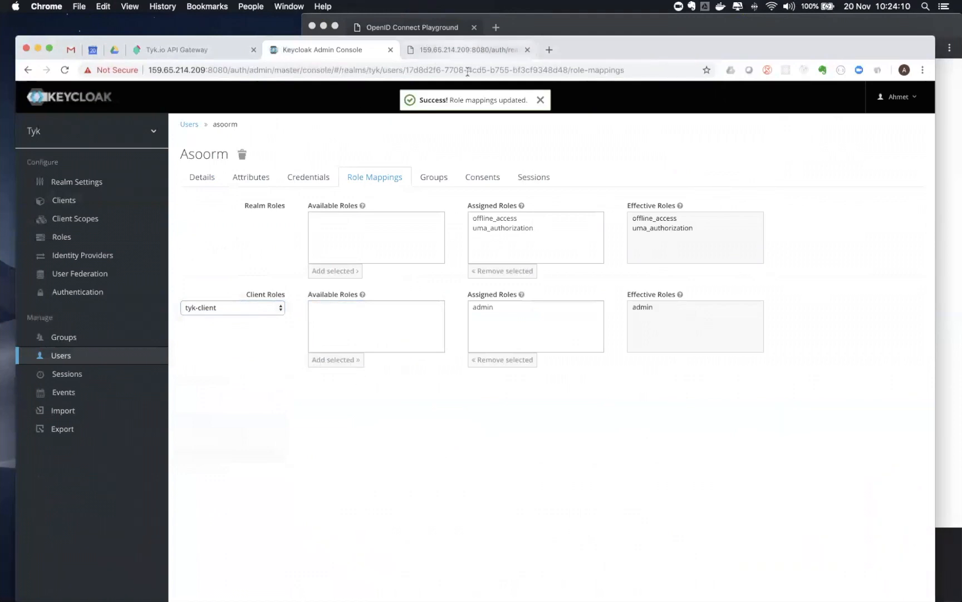
left_click(192, 50)
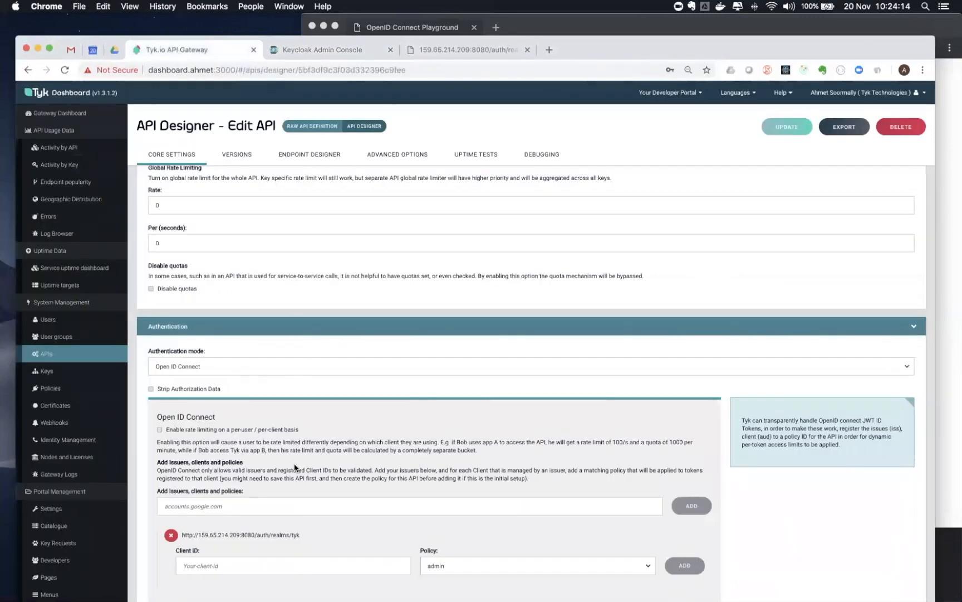
Add client ID 'tyk-client' copied from Keycloak with the admin policy to the API's OpenID Connect settings
scroll(272, 452, "down", 1)
left_click(242, 547)
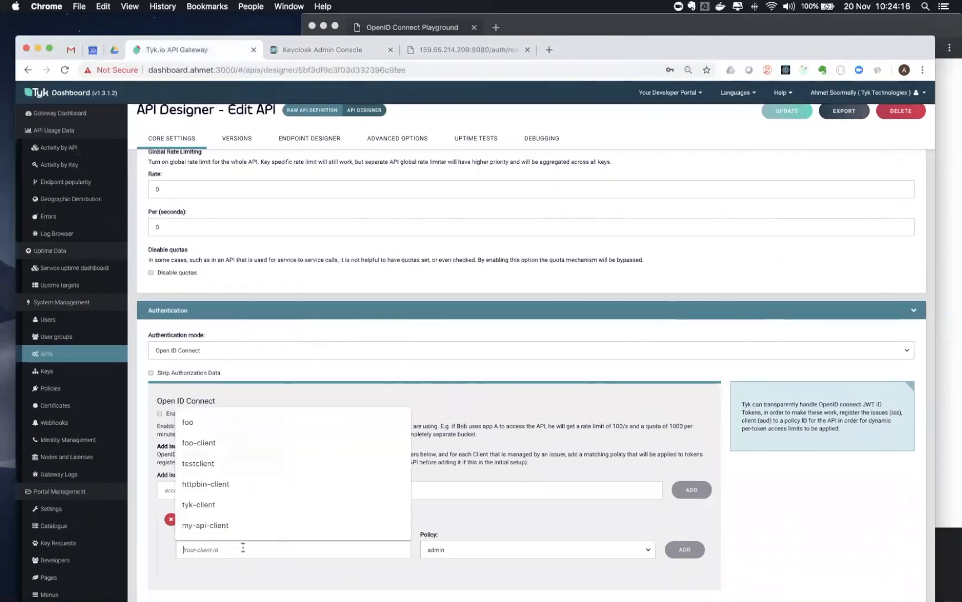
left_click(321, 46)
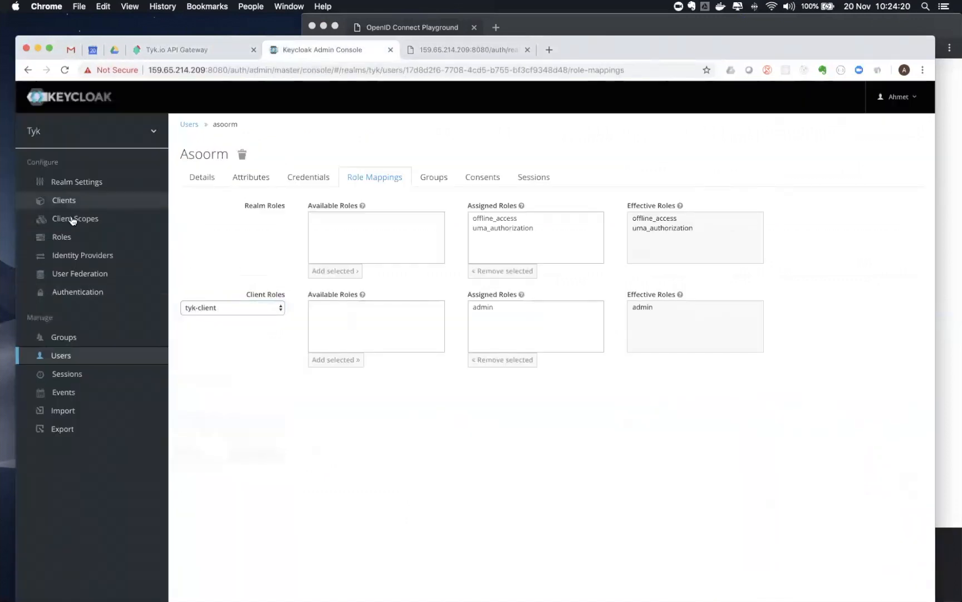
left_click(64, 200)
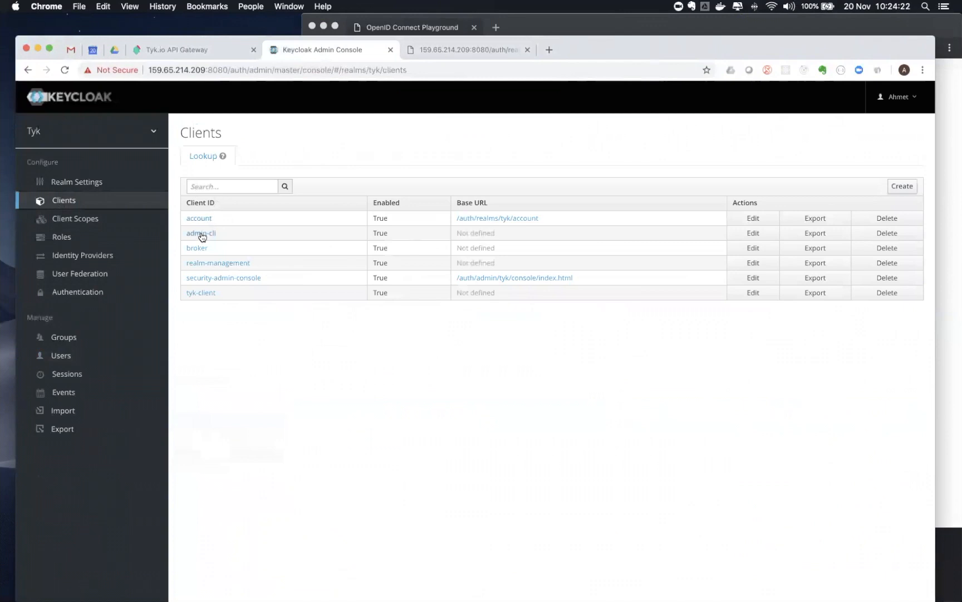
left_click(195, 292)
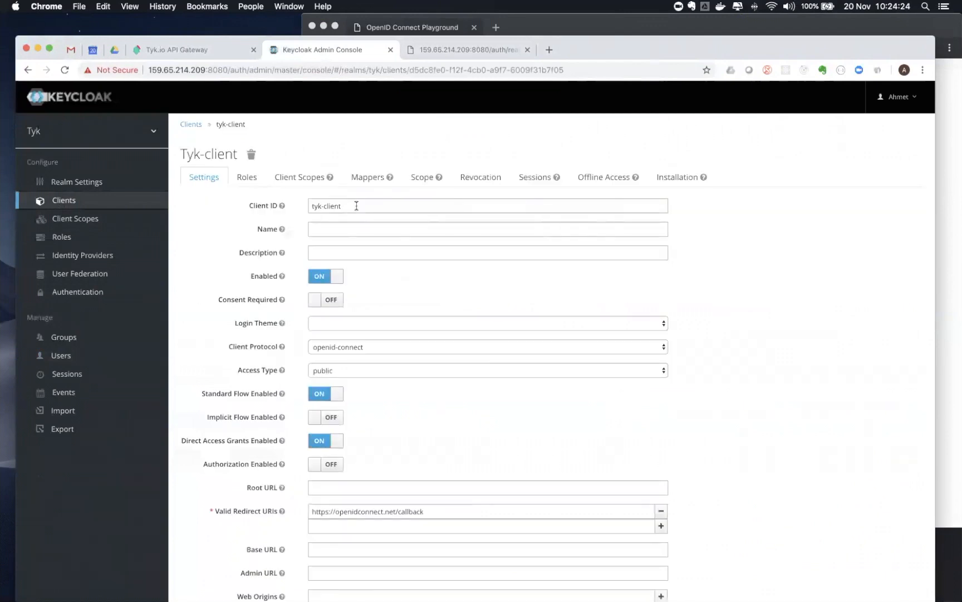
left_click_drag(343, 205, 276, 201)
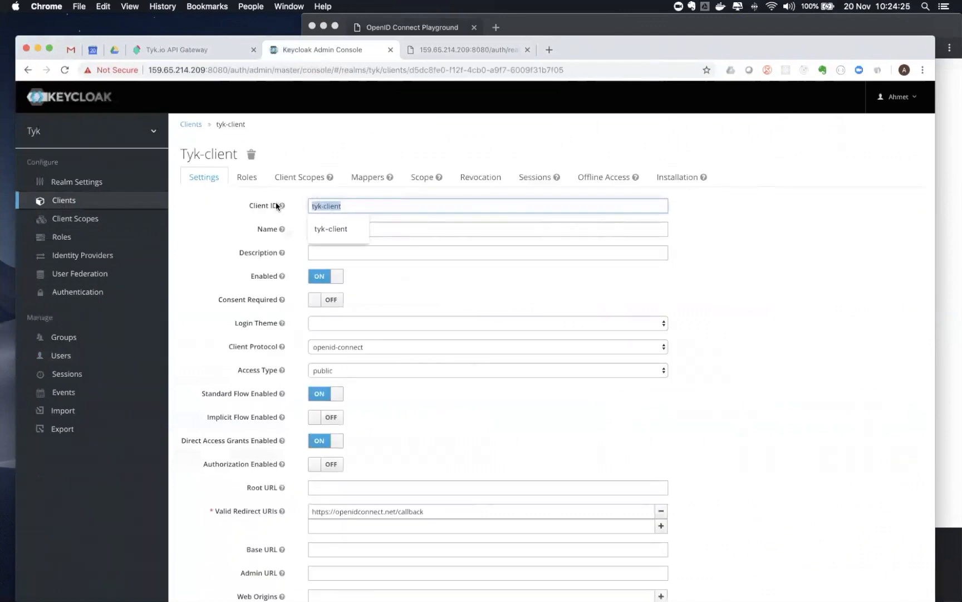
left_click(202, 49)
key("super+v")
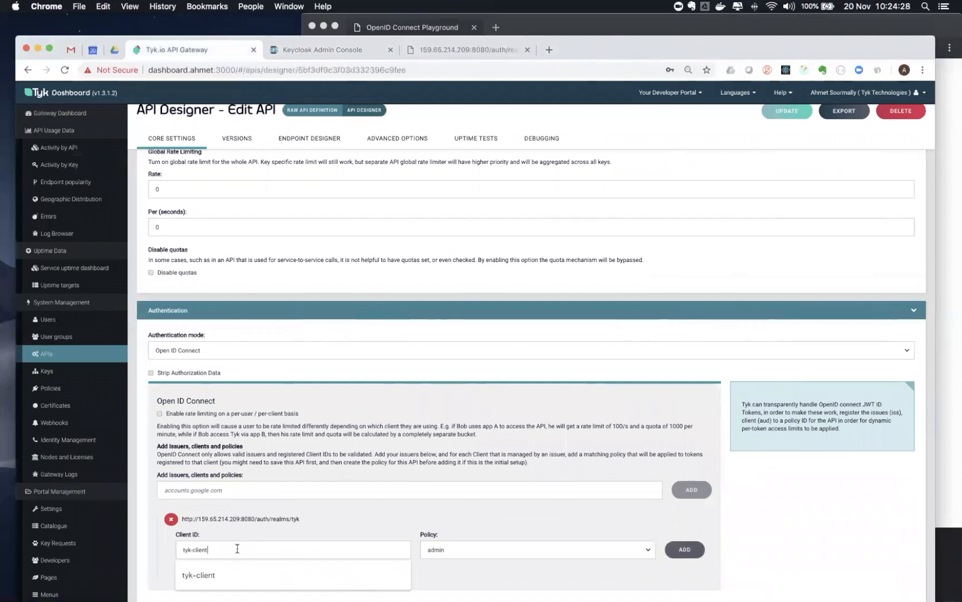
left_click(782, 547)
scroll(787, 537, "down", 2)
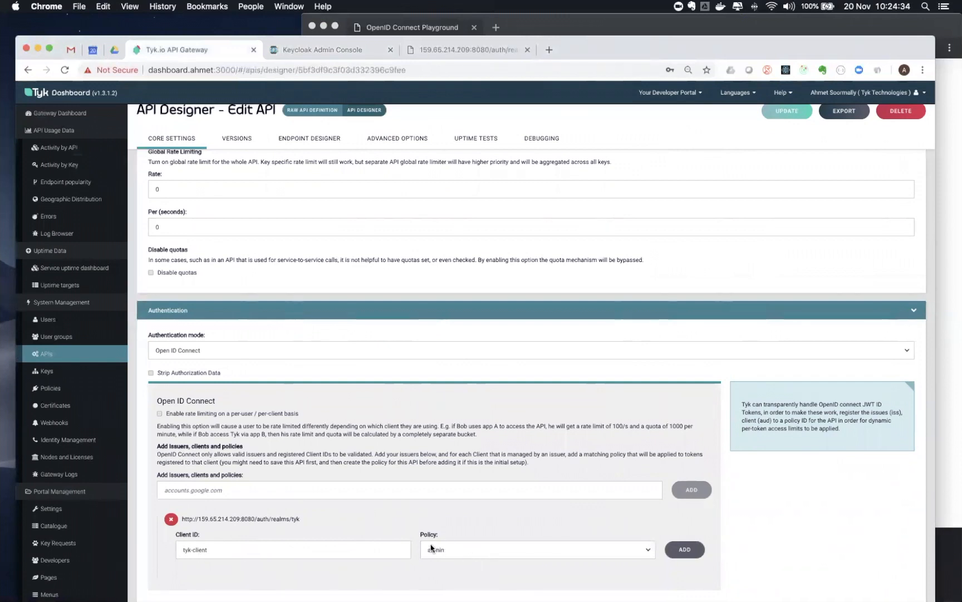
left_click(680, 550)
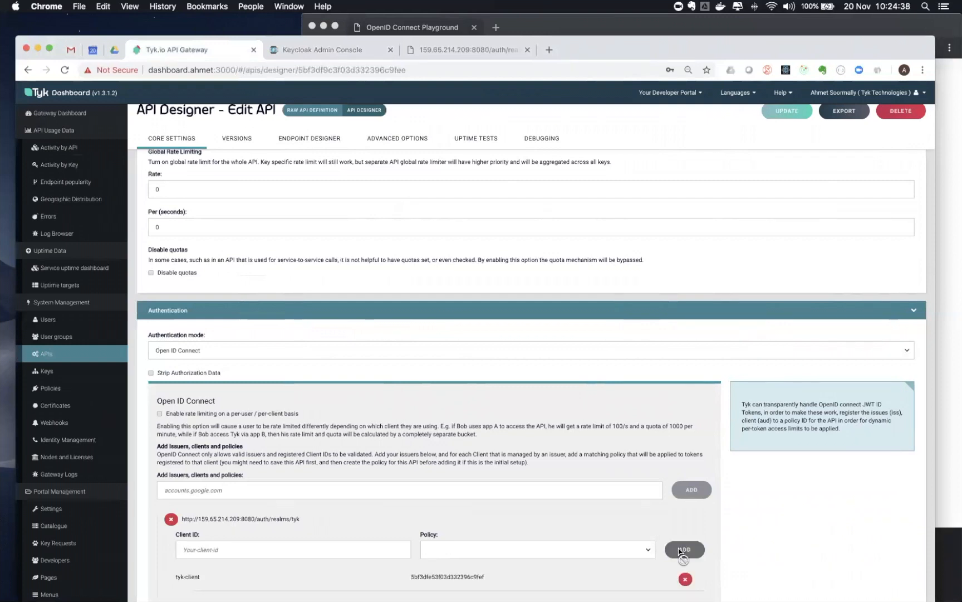
Save the httpbin API with UPDATE and confirm the update
scroll(831, 499, "down", 1)
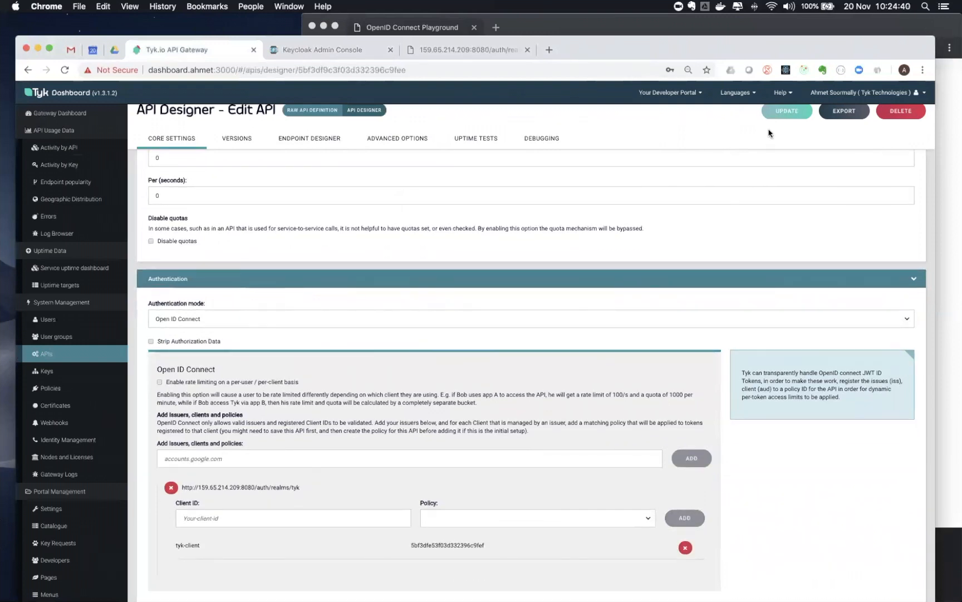
left_click(781, 113)
left_click(572, 182)
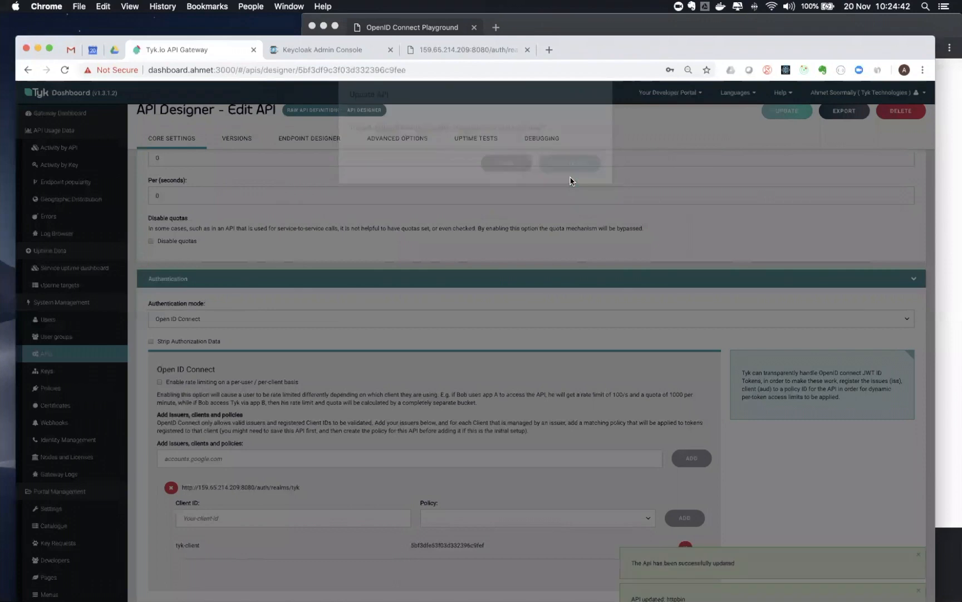
Send the playground's authorization request to Keycloak twice, then return to tyk-client's Keycloak settings
left_click(951, 244)
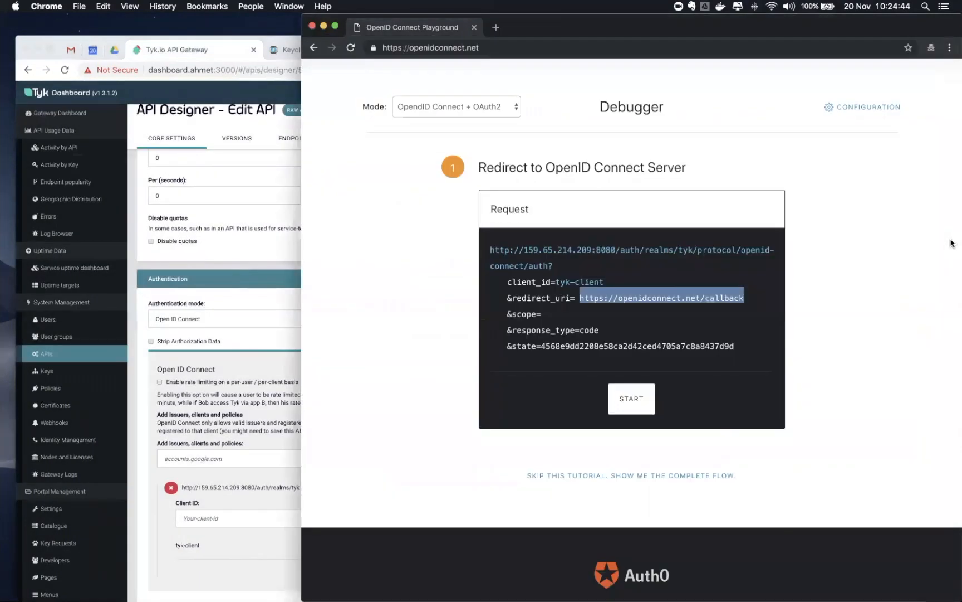
left_click(429, 374)
left_click(624, 399)
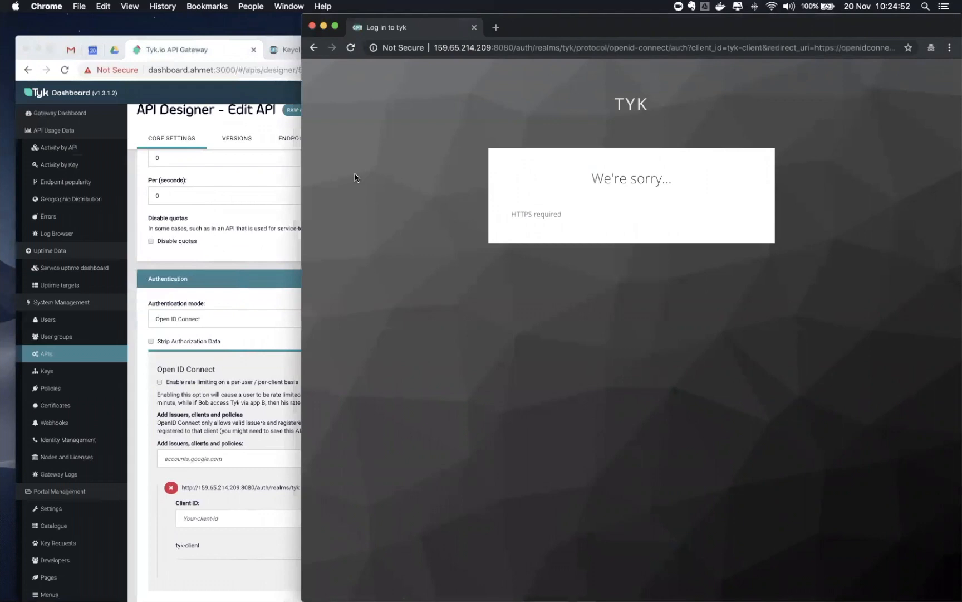
left_click(315, 48)
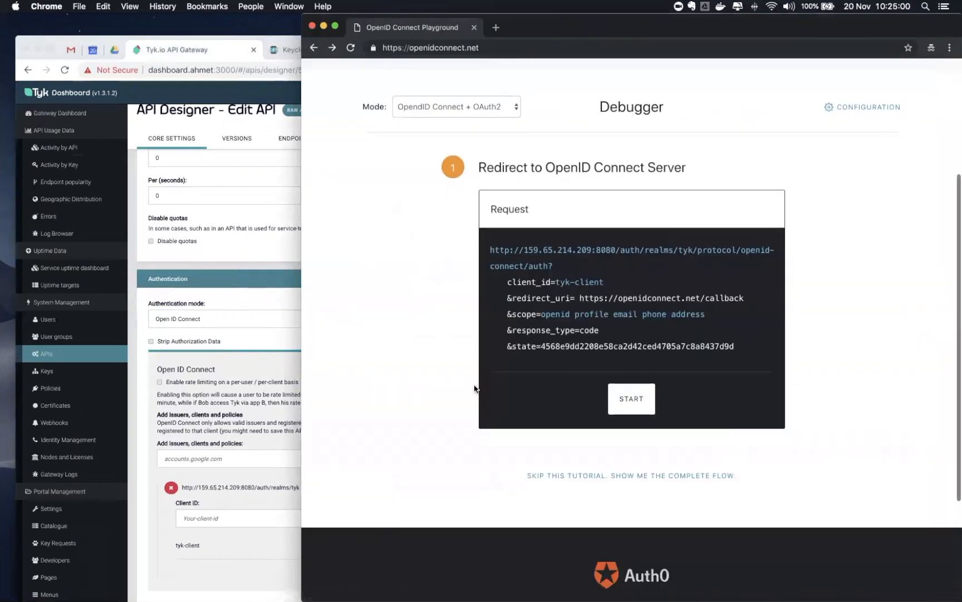
left_click(624, 400)
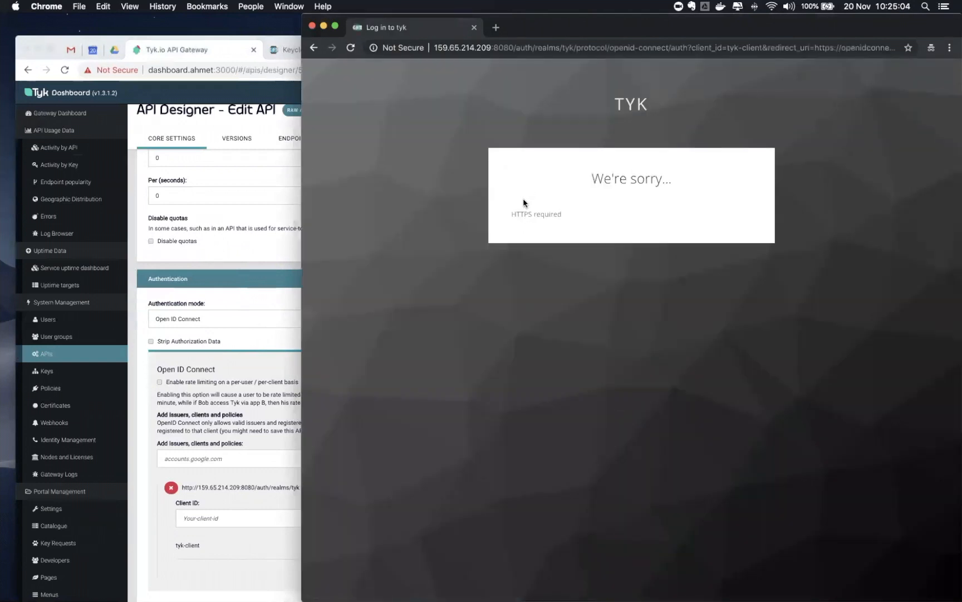
left_click(314, 48)
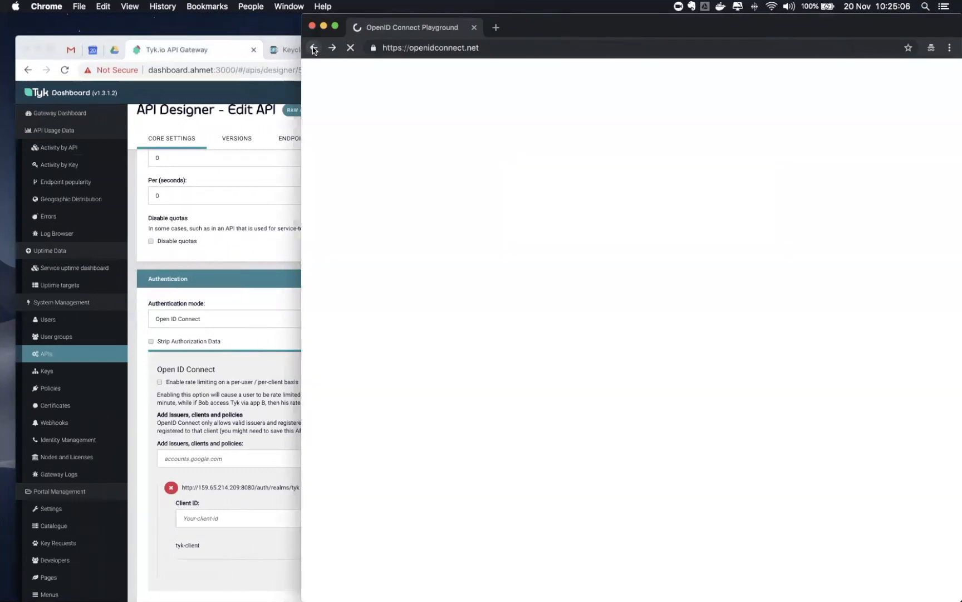
left_click(206, 268)
left_click(352, 49)
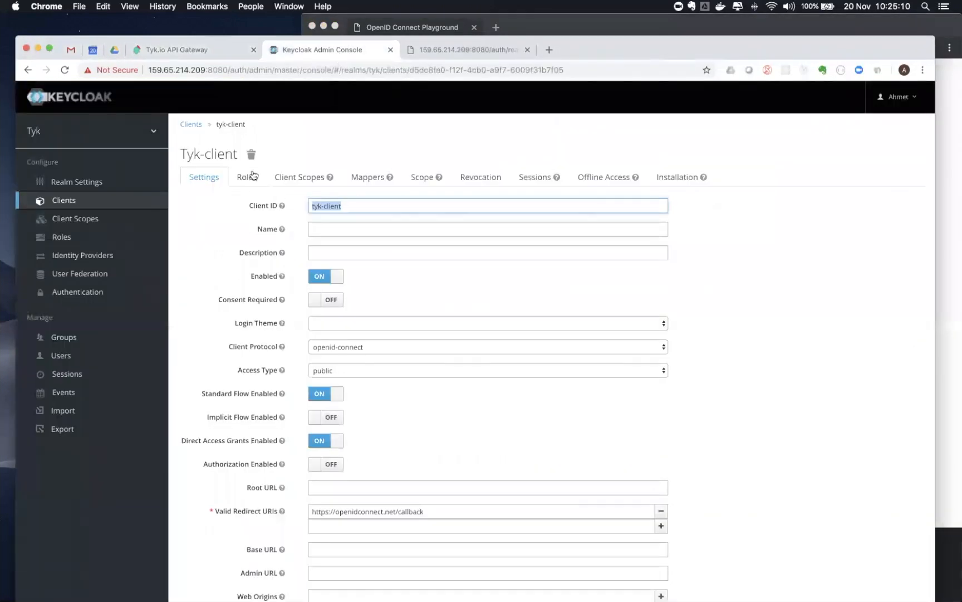
Set the tyk realm's Require SSL login setting to 'none' and save it
left_click(75, 184)
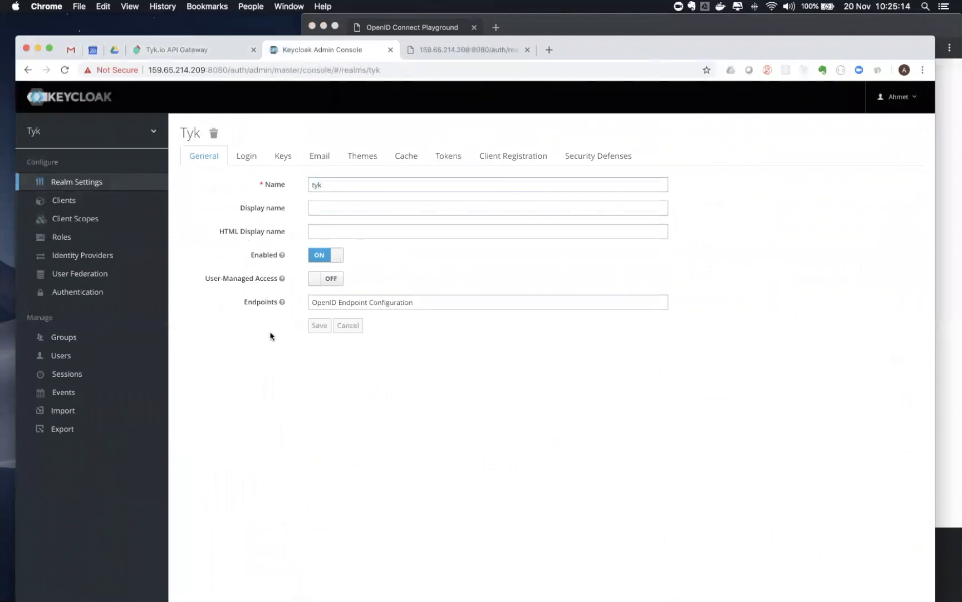
left_click(247, 155)
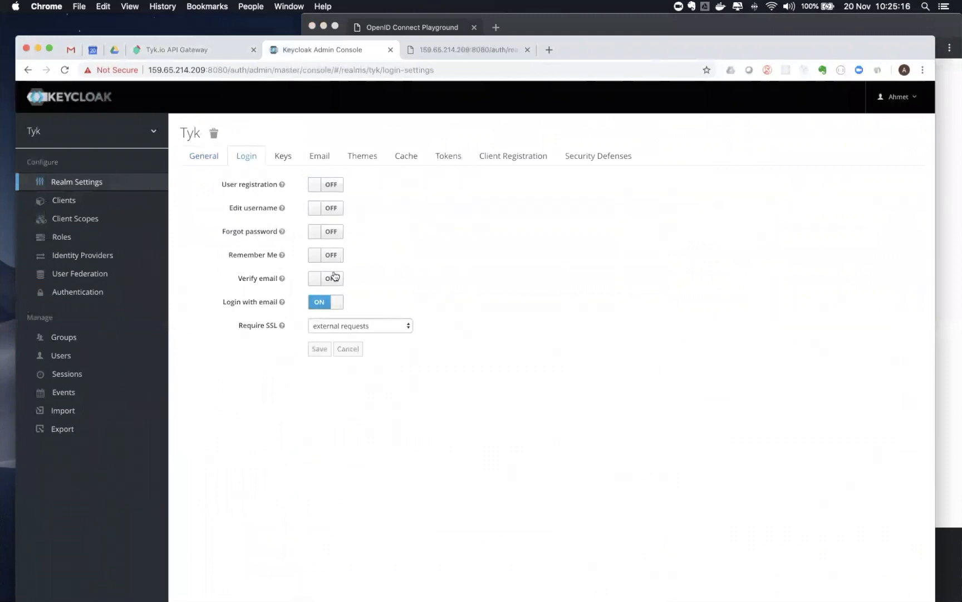
left_click(333, 327)
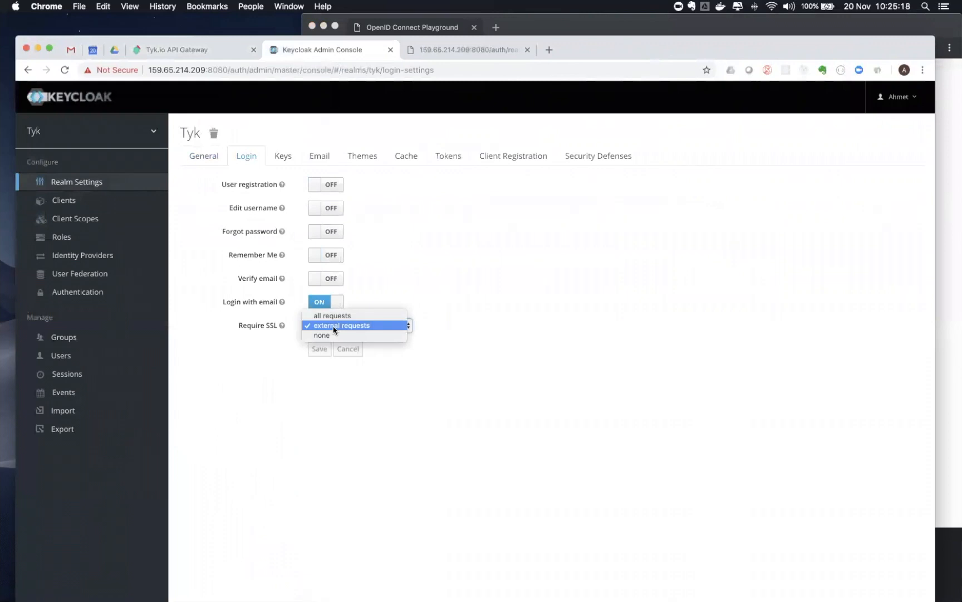
left_click(327, 335)
left_click(319, 348)
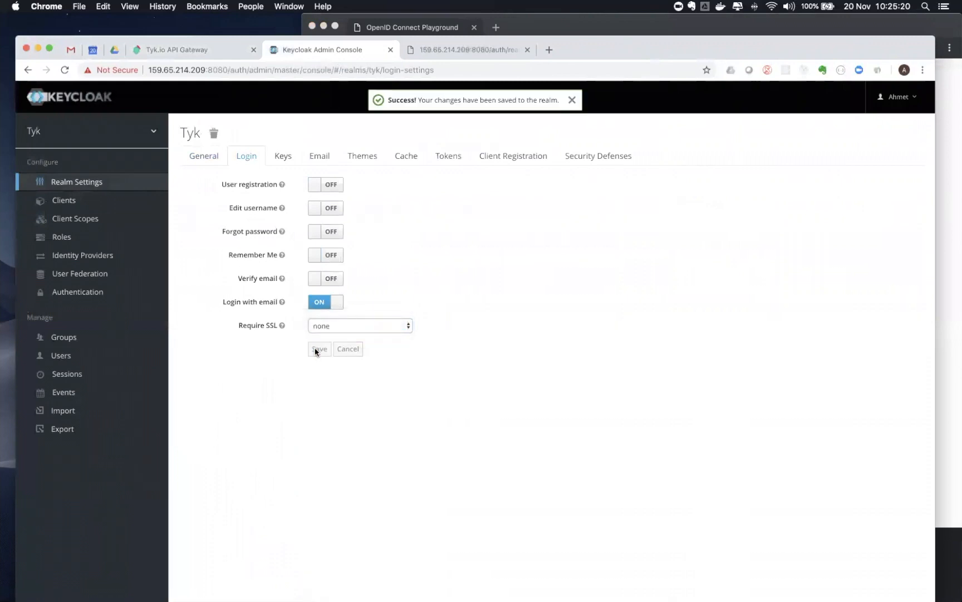
left_click(950, 281)
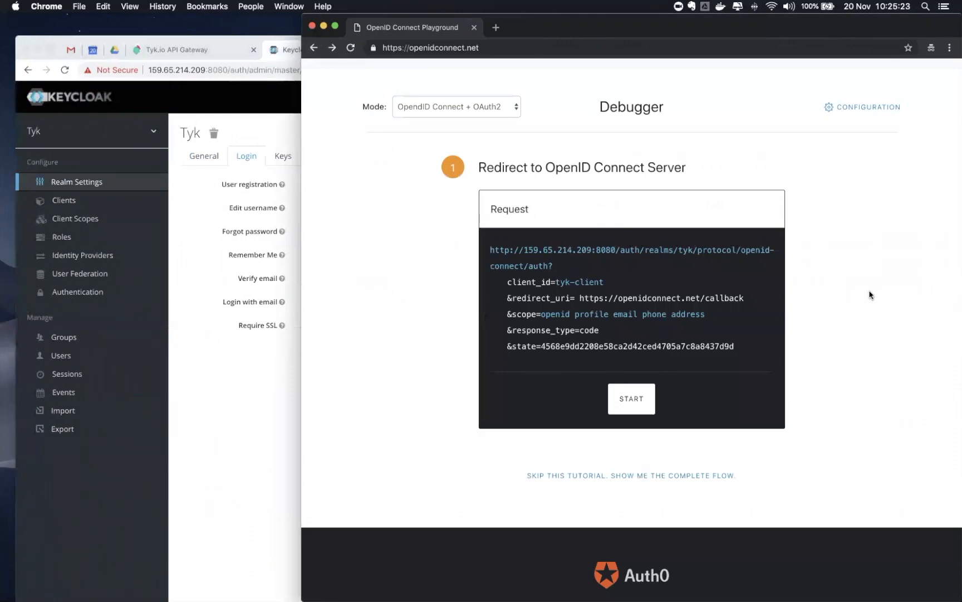
Start the authorization flow and sign in to Keycloak with the user's username and password
left_click(644, 400)
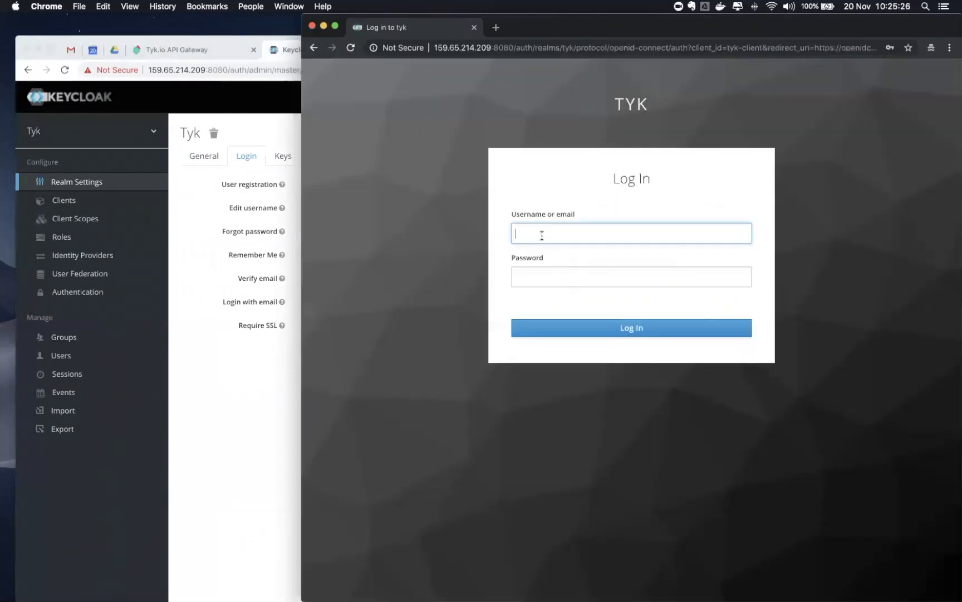
type("asoorm")
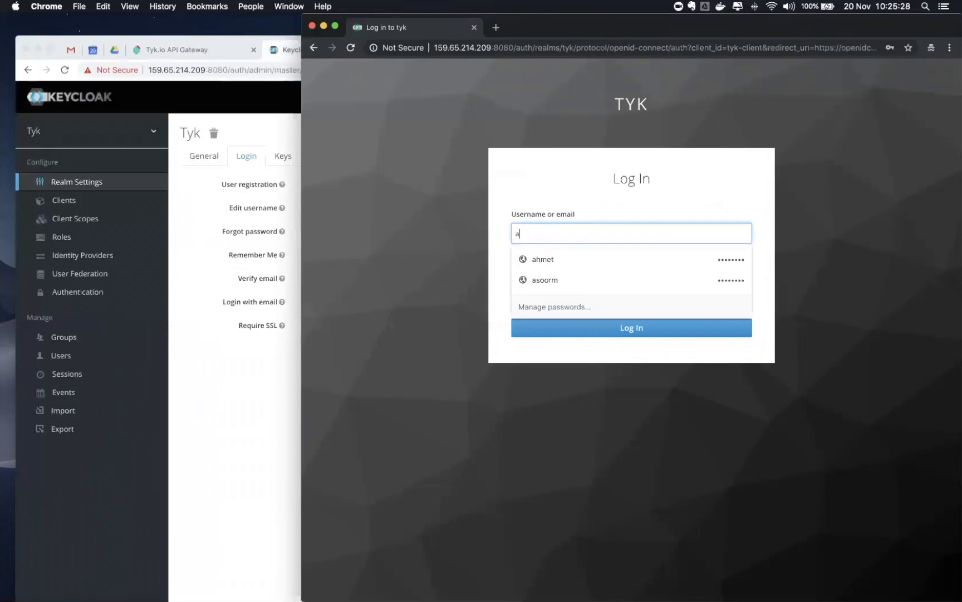
key("Tab")
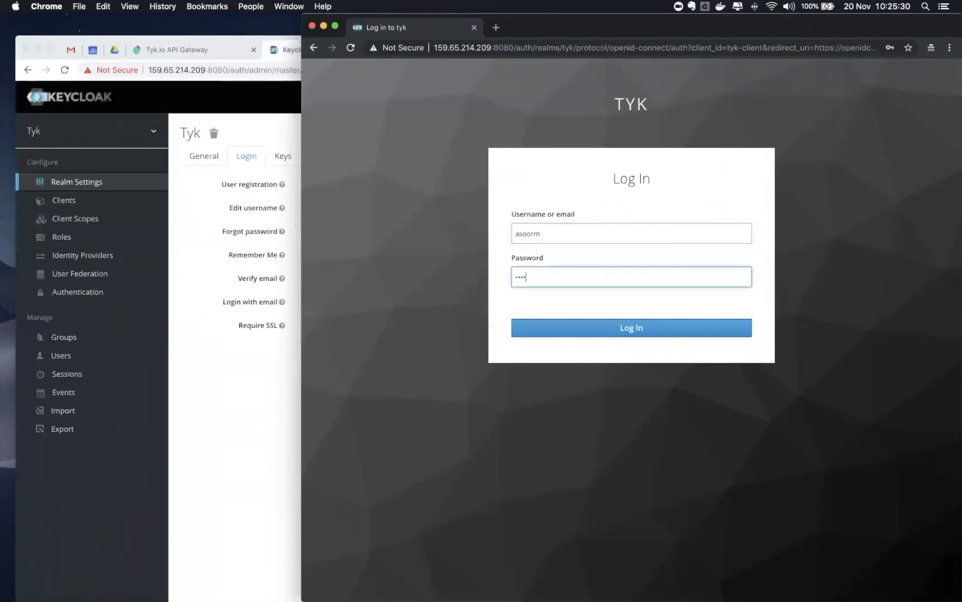
left_click(564, 329)
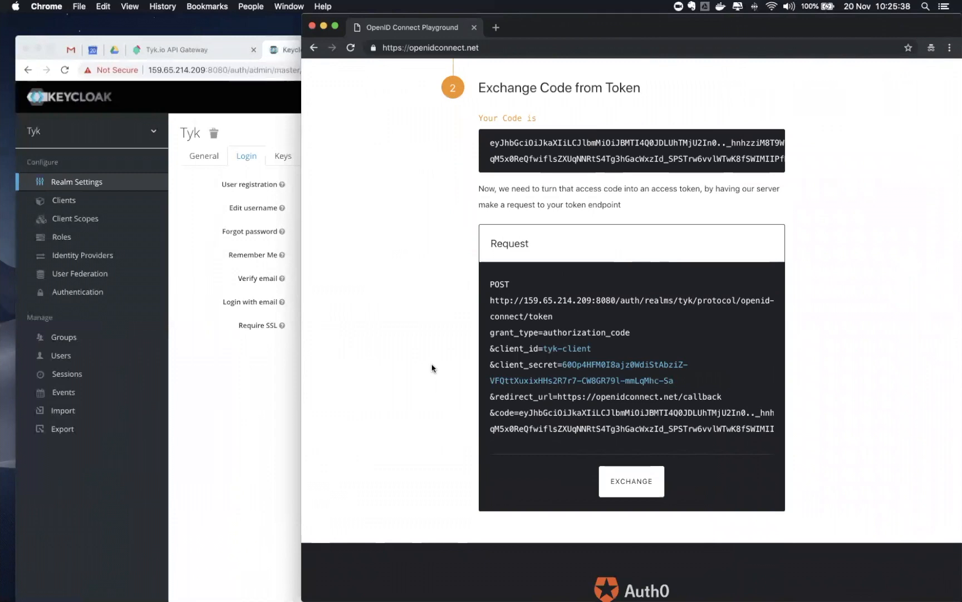
Exchange the authorization code for access, refresh and ID tokens
scroll(431, 367, "down", 1)
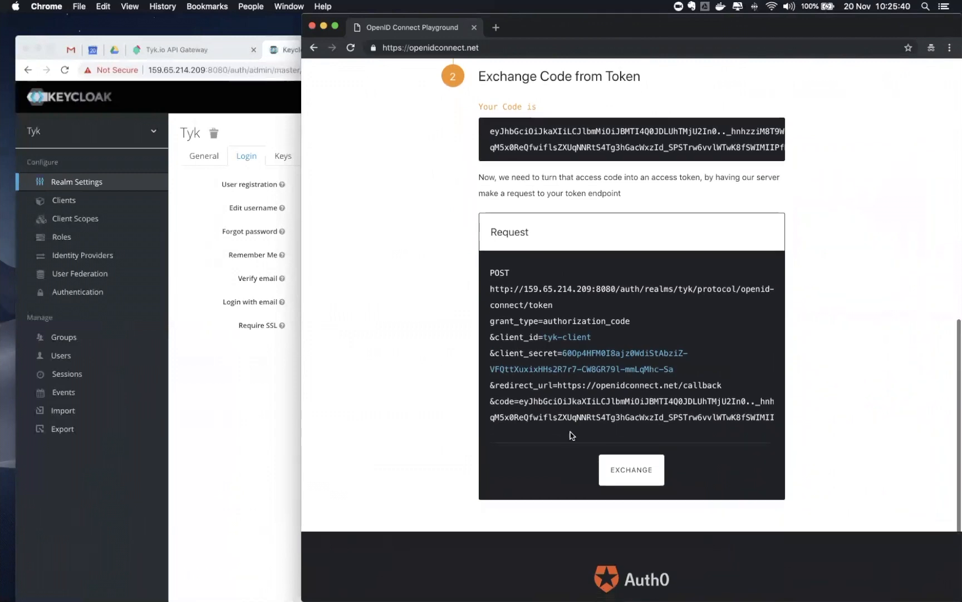
left_click(629, 467)
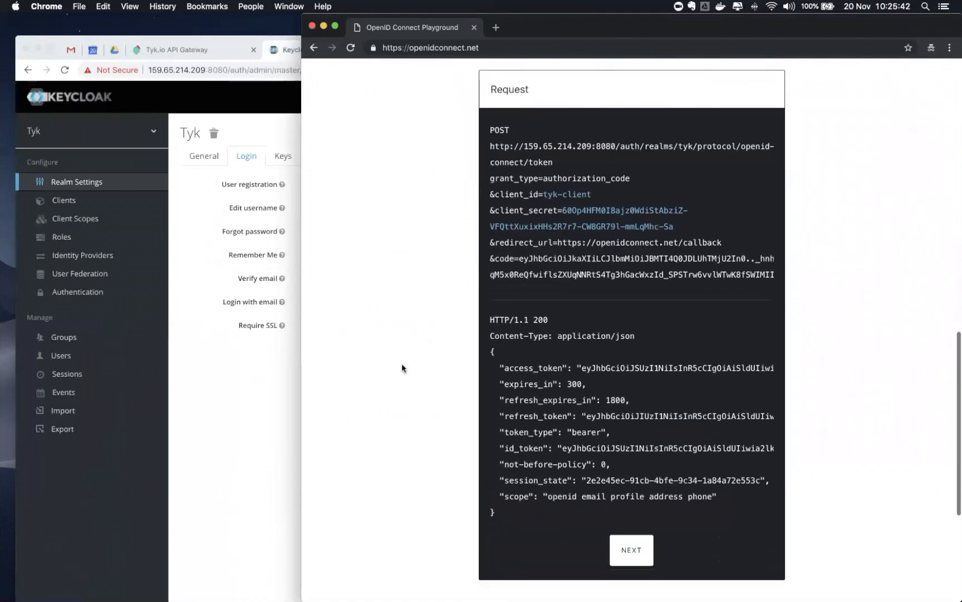
scroll(390, 372, "down", 3)
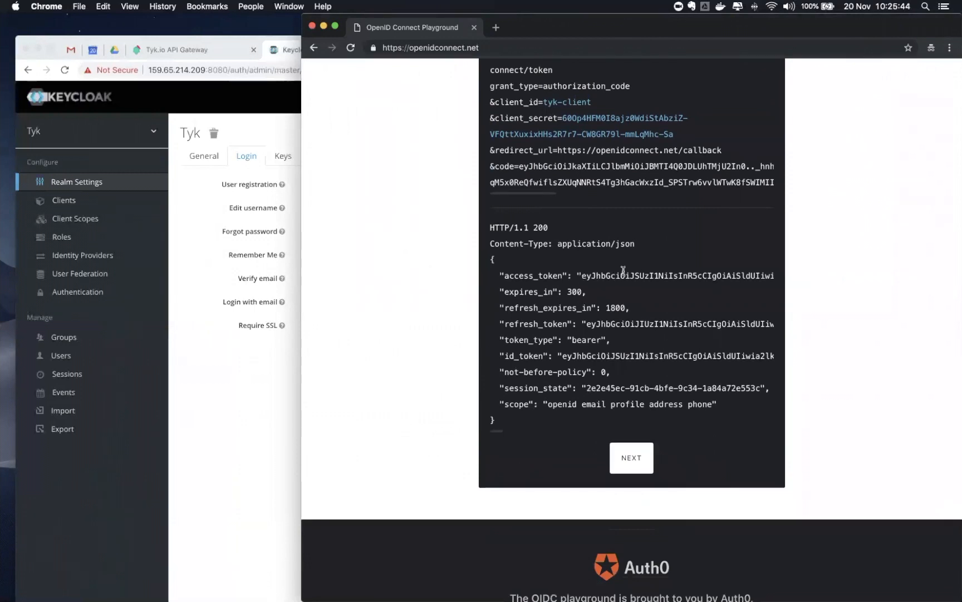
left_click_drag(582, 275, 621, 275)
left_click(381, 323)
Copy the id_token from the verification step and open it in jwt.io
left_click(625, 469)
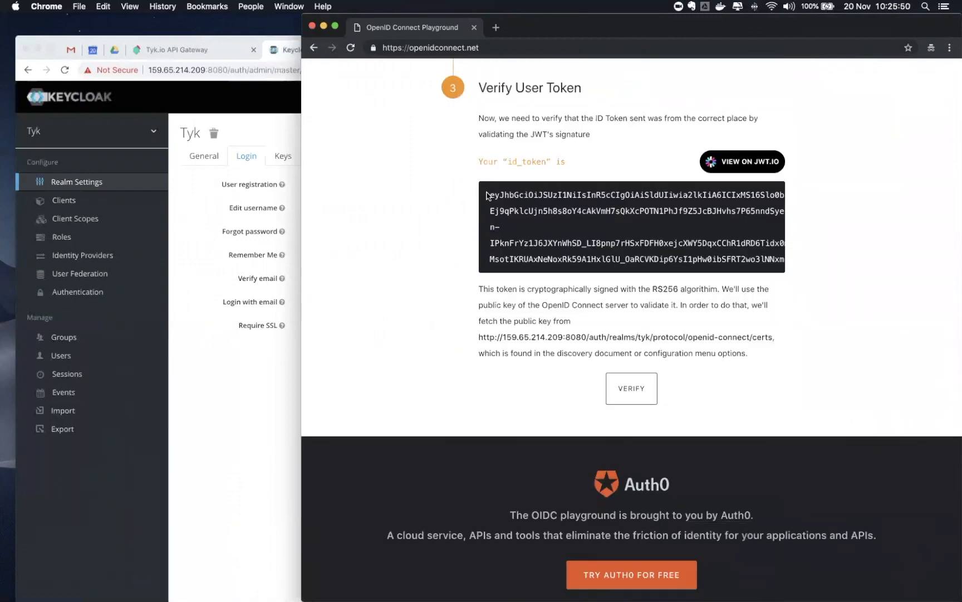
left_click_drag(490, 194, 523, 272)
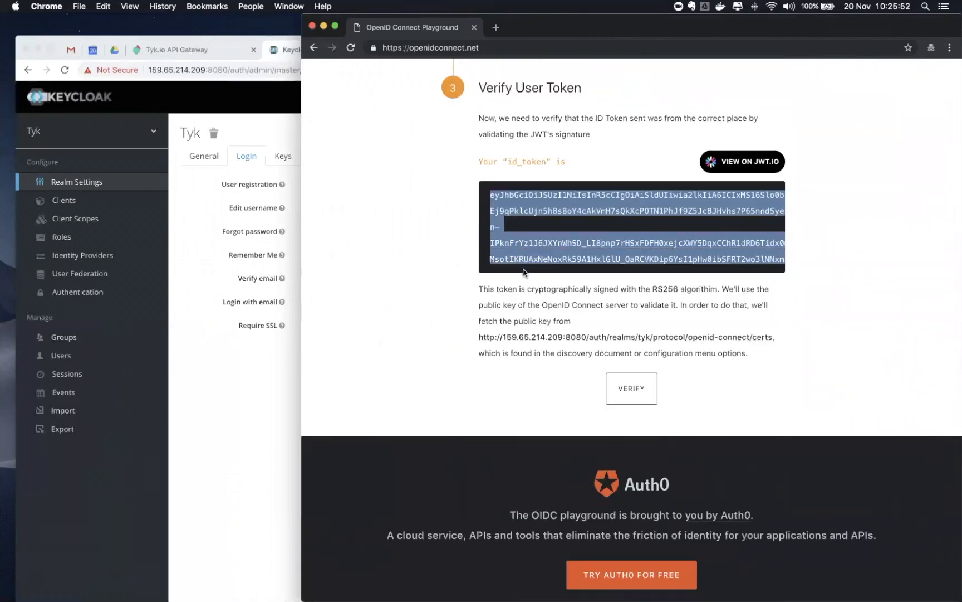
key("super+c")
left_click(752, 162)
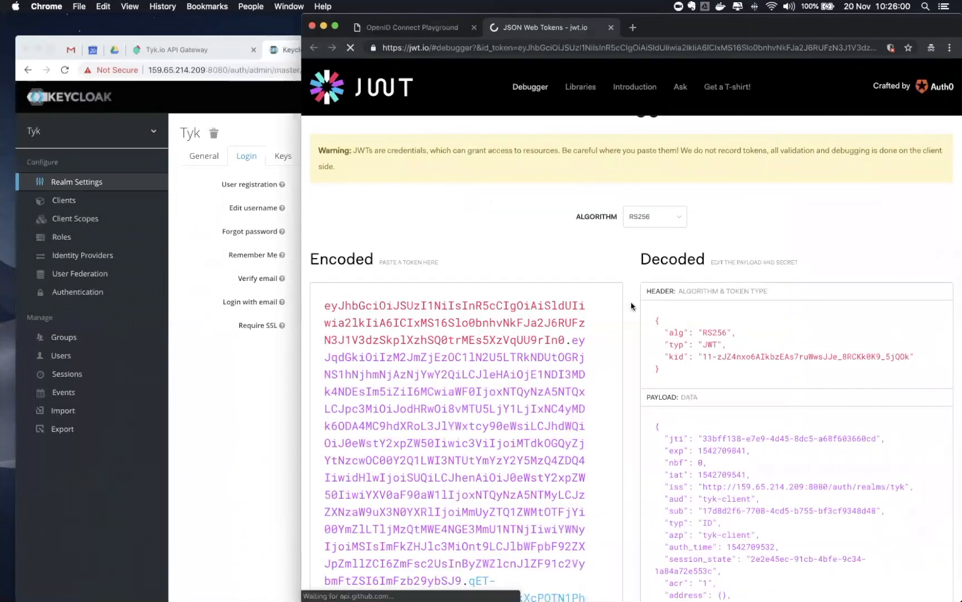
Review the decoded id_token payload (tyk realm issuer, audience tyk-client) on jwt.io, then switch to Postman
scroll(638, 353, "down", 3)
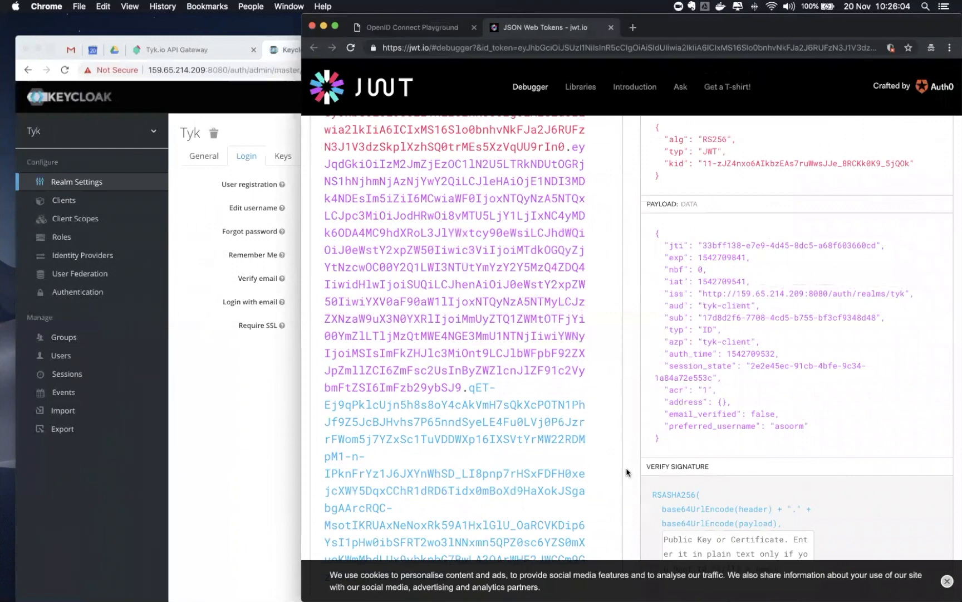
mouse_move(627, 585)
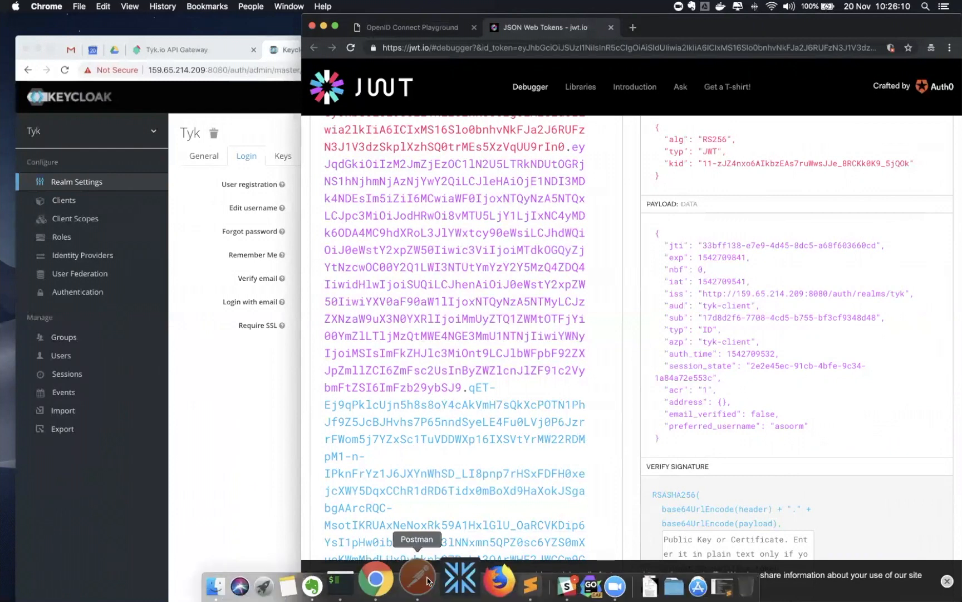
left_click(415, 580)
Remove the stray 'Author' query parameter accidentally added to the request URL
left_click(461, 310)
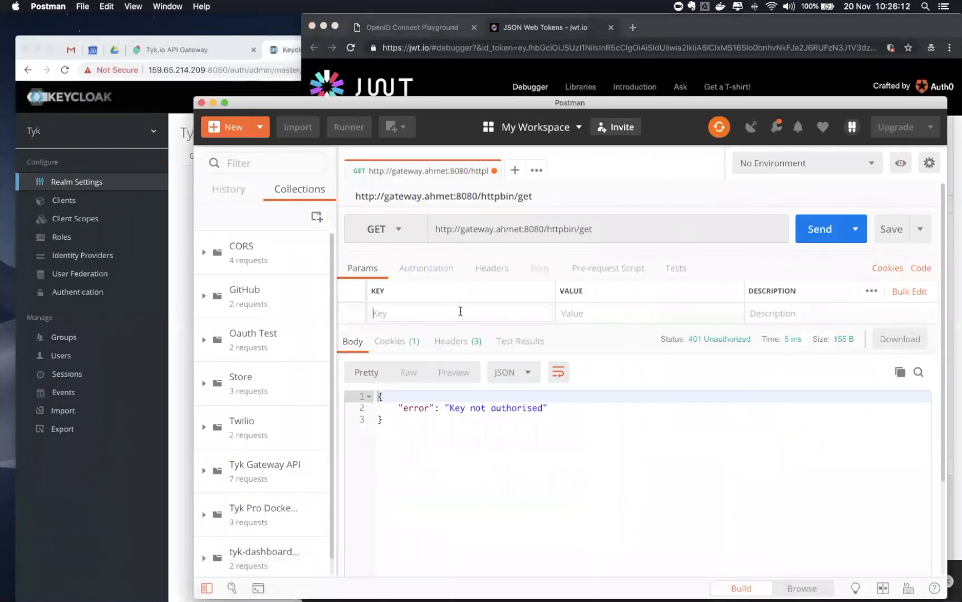
type("Author")
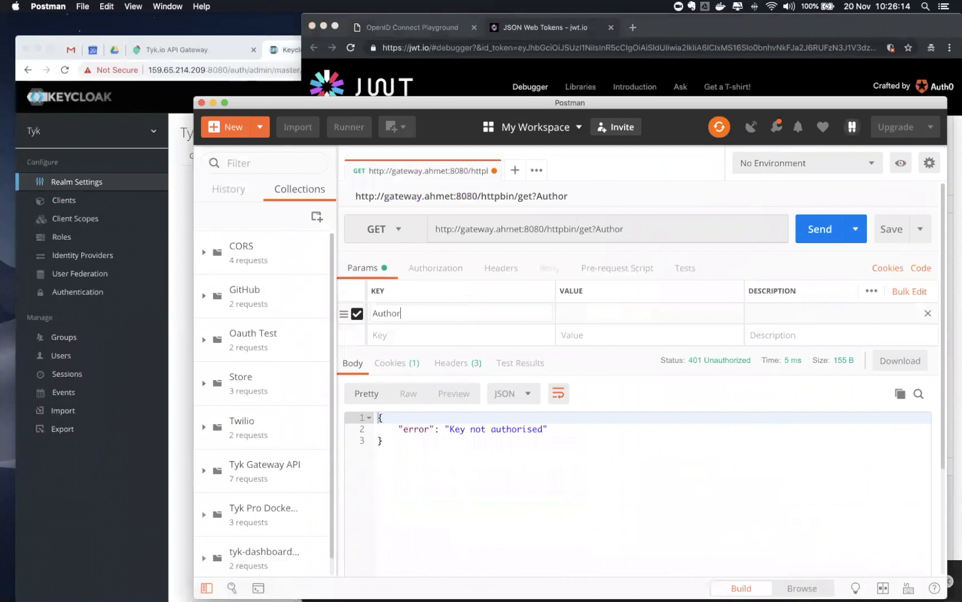
left_click(501, 268)
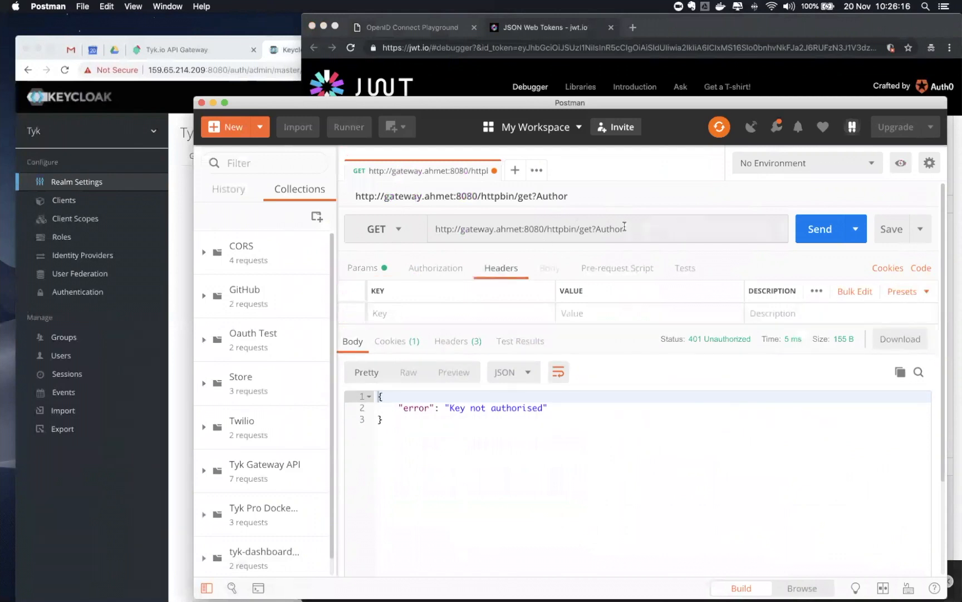
key("BackSpace")
key("BackSpace")
key("BackSpace")
key("BackSpace")
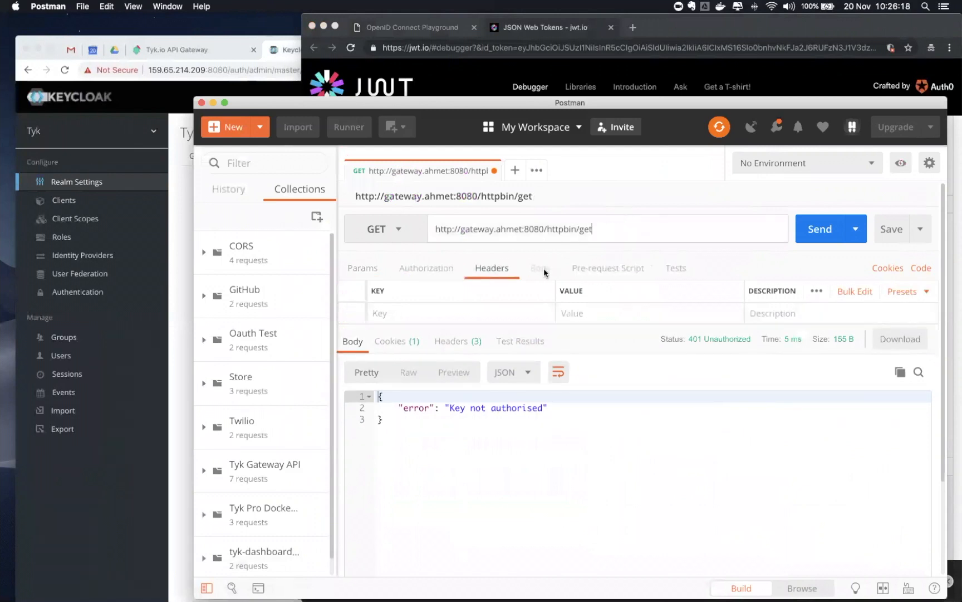
Add an Authorization header of 'Bearer' plus the pasted id_token and send the gateway request
left_click(461, 310)
type("A")
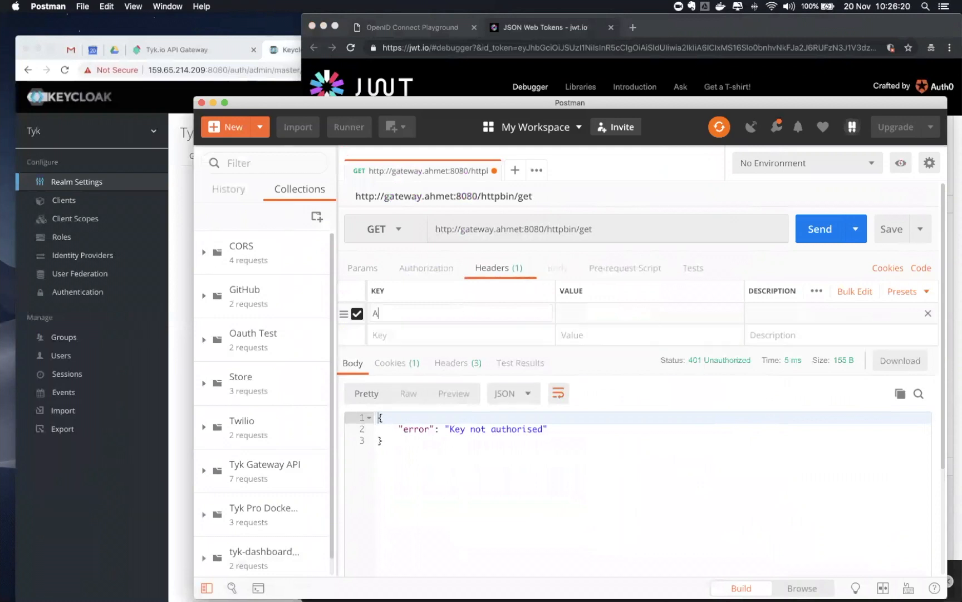
type("uthorization")
key("Tab")
type("Bearer")
key("super+v")
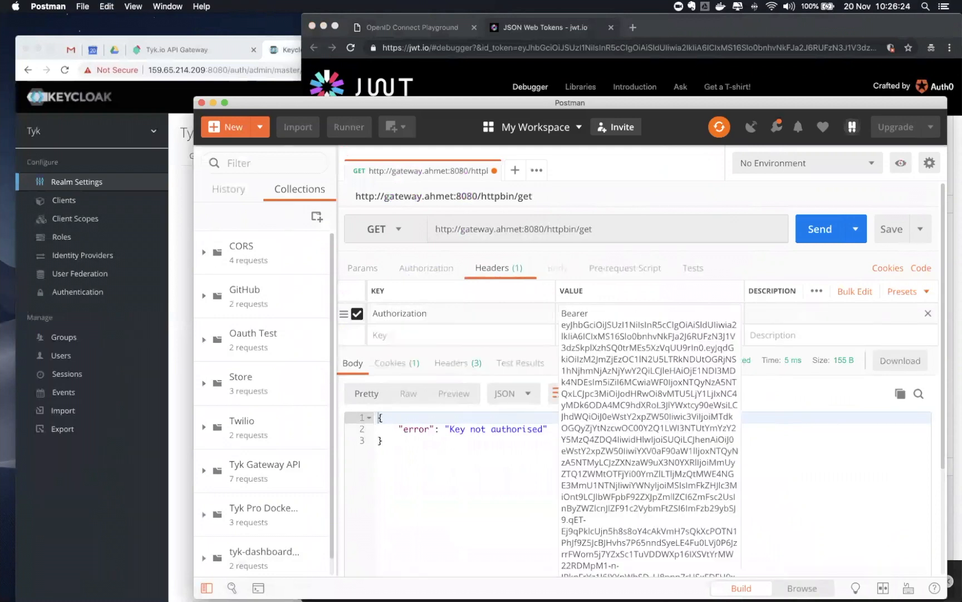
left_click(805, 231)
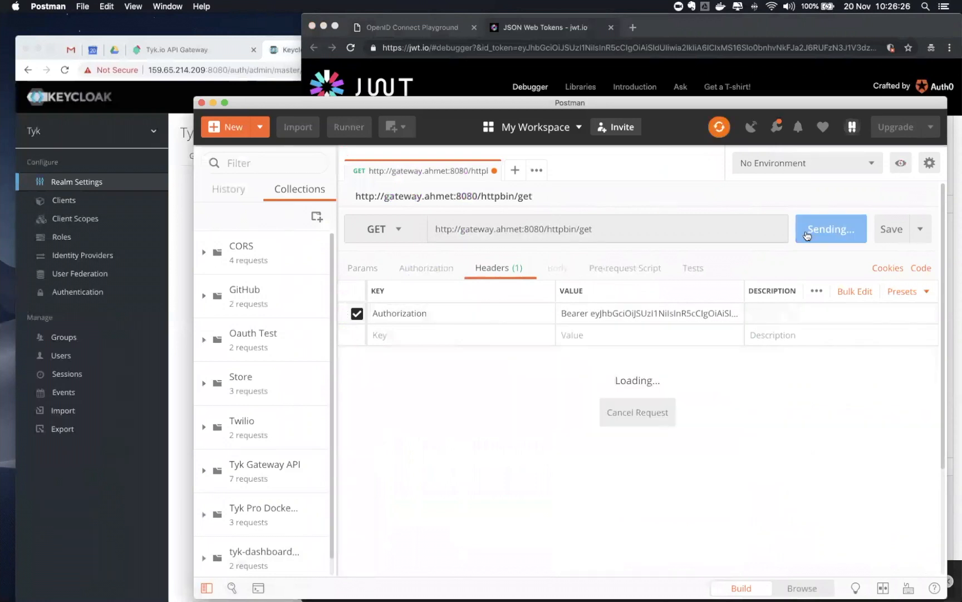